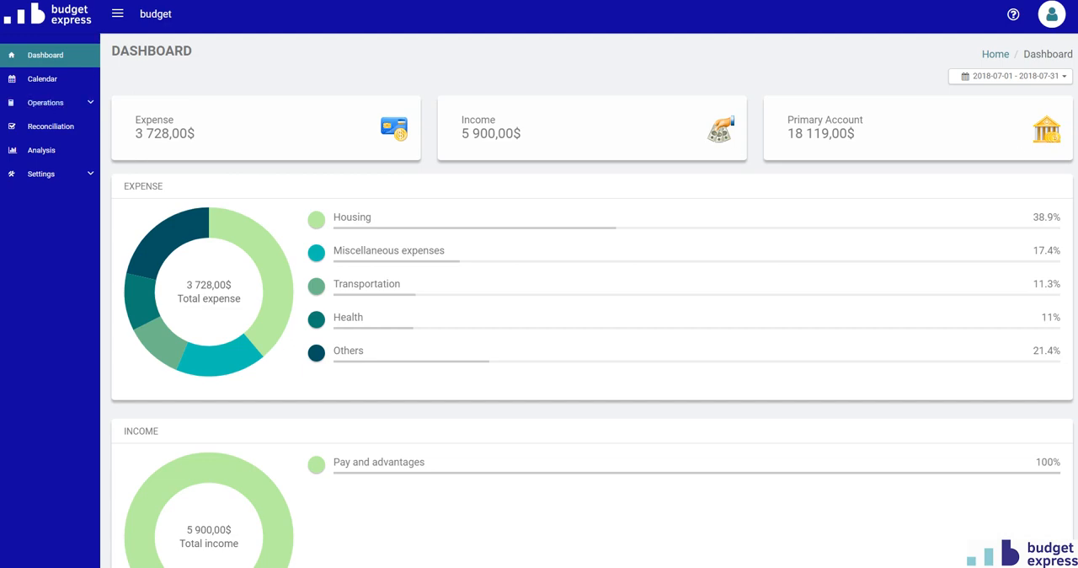
# - Open the Visa card in the credit operations and start a new refund for it
pyautogui.click(52, 104)
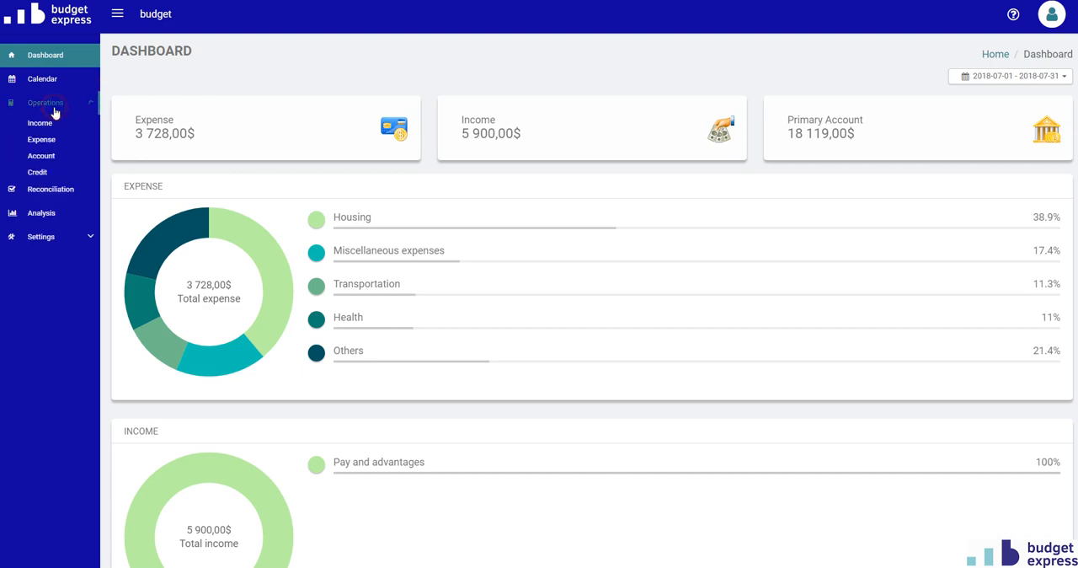
pyautogui.click(38, 173)
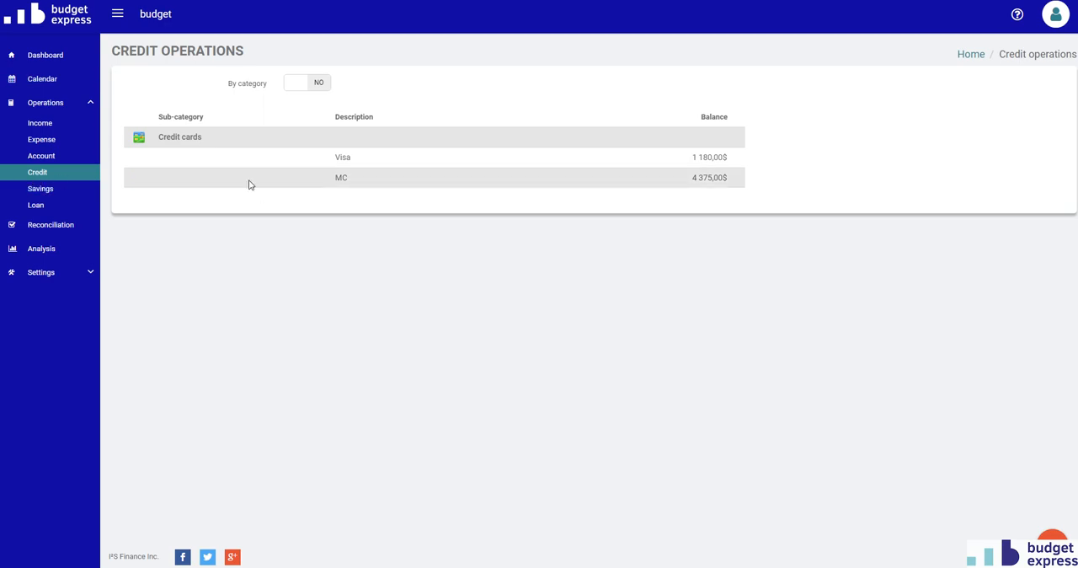
pyautogui.click(268, 168)
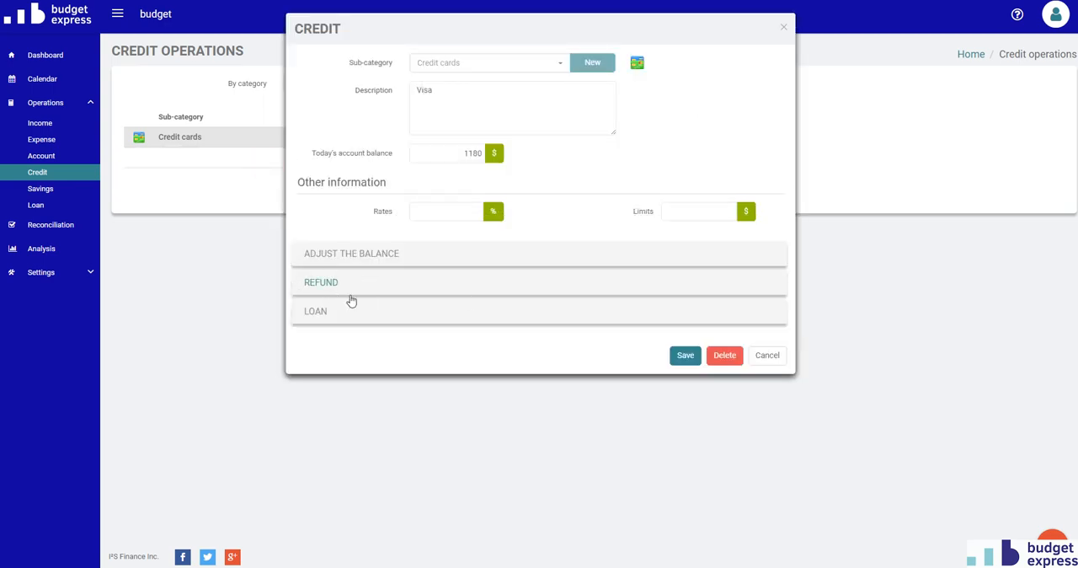
pyautogui.click(324, 284)
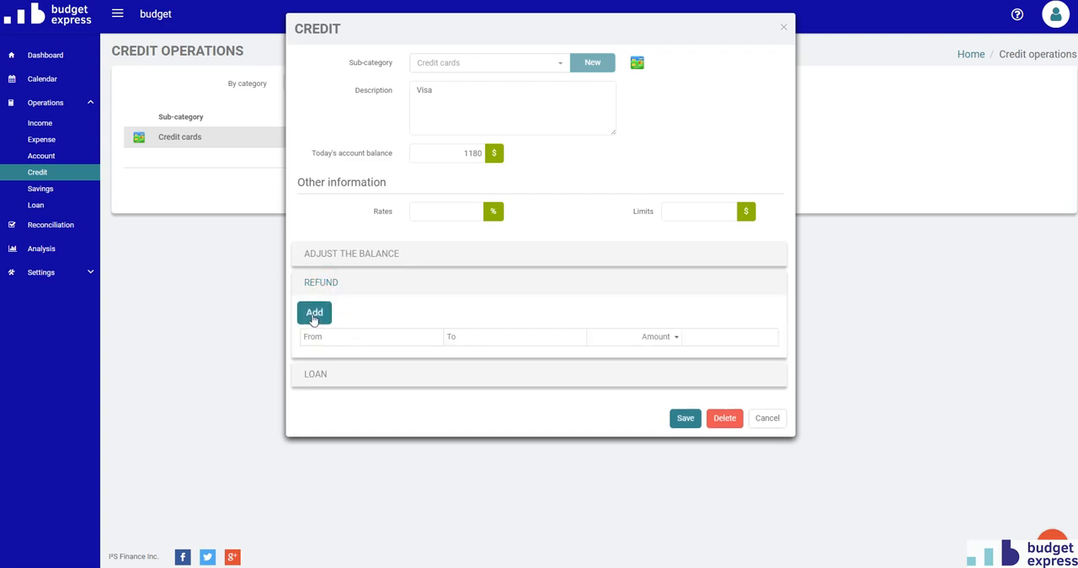
pyautogui.click(314, 316)
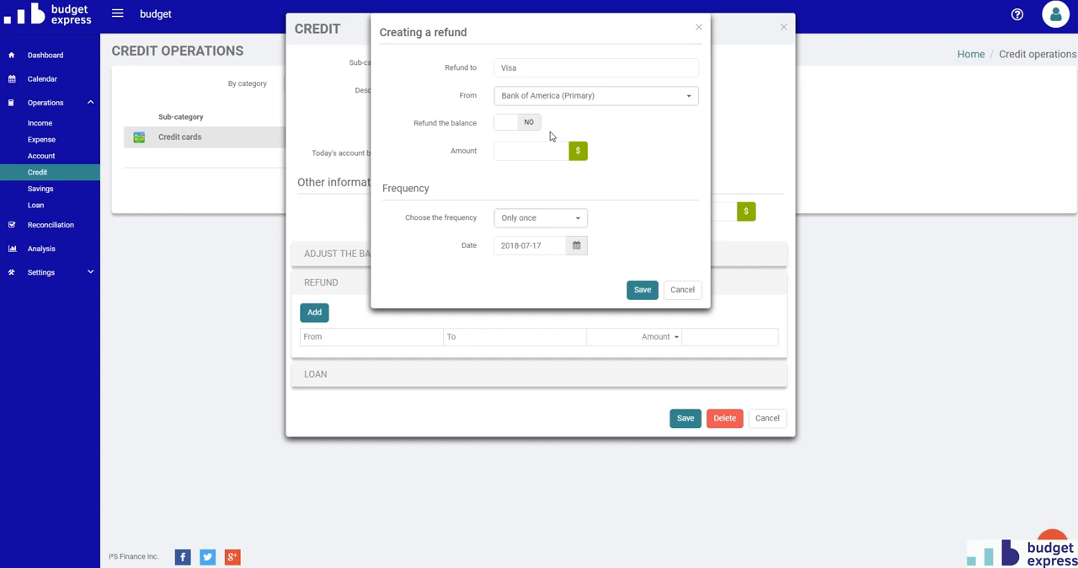
# - Set the Visa refund to cover the balance every month starting 2018-07-31, save it and close the credit record
pyautogui.click(508, 123)
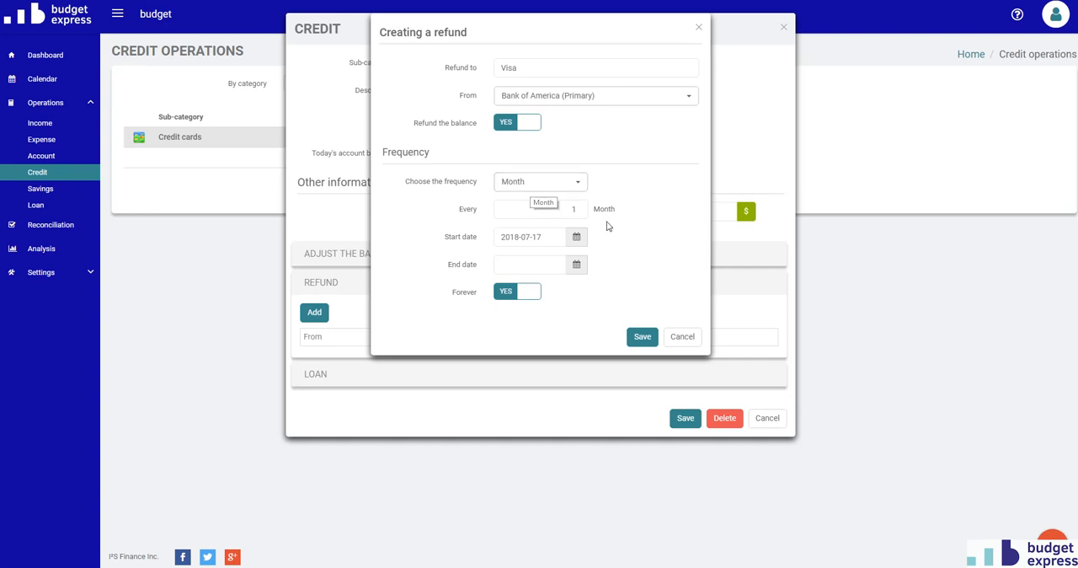
pyautogui.click(541, 242)
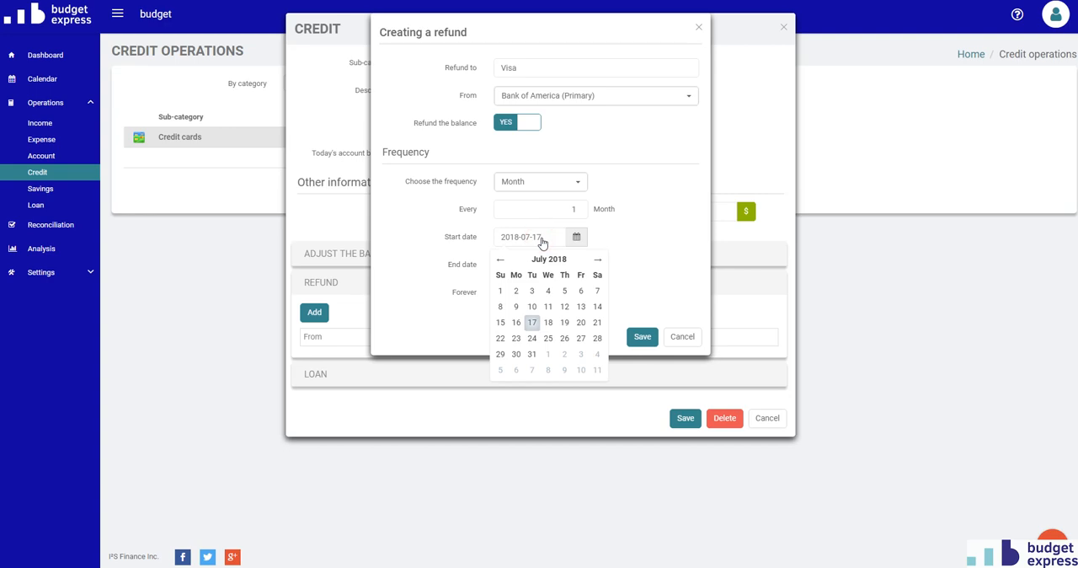
pyautogui.click(531, 354)
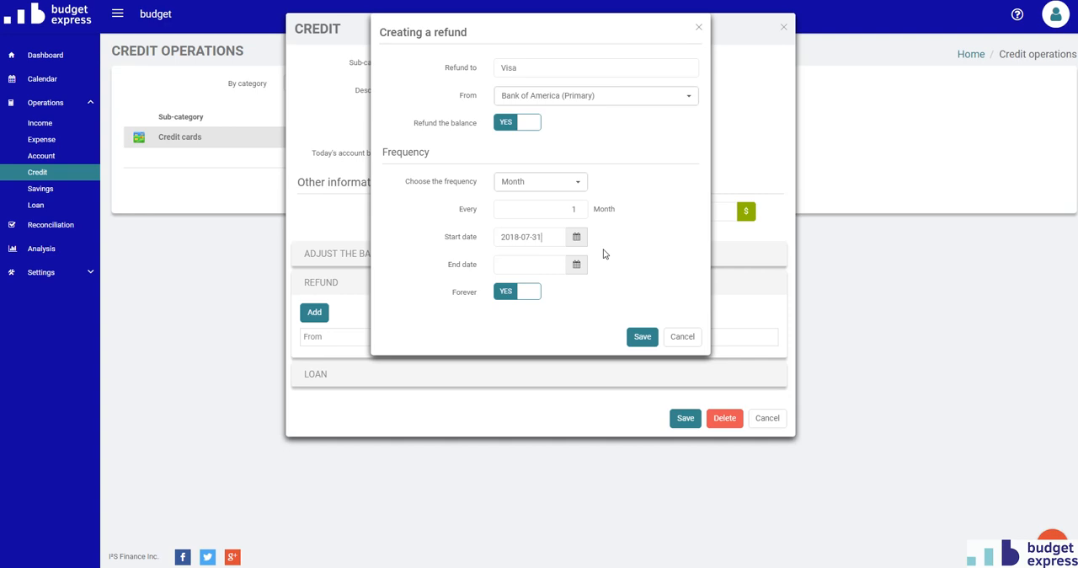
pyautogui.click(642, 340)
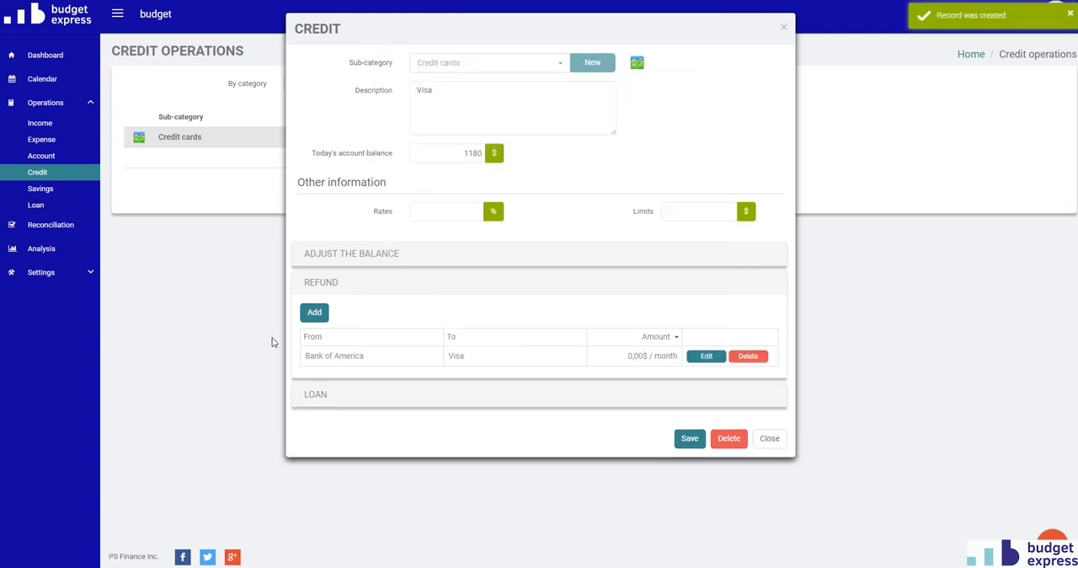
pyautogui.click(770, 439)
# - Check the calendar's July 31, 2018 operations and compare the Visa balance on July 30 and July 31
pyautogui.click(42, 81)
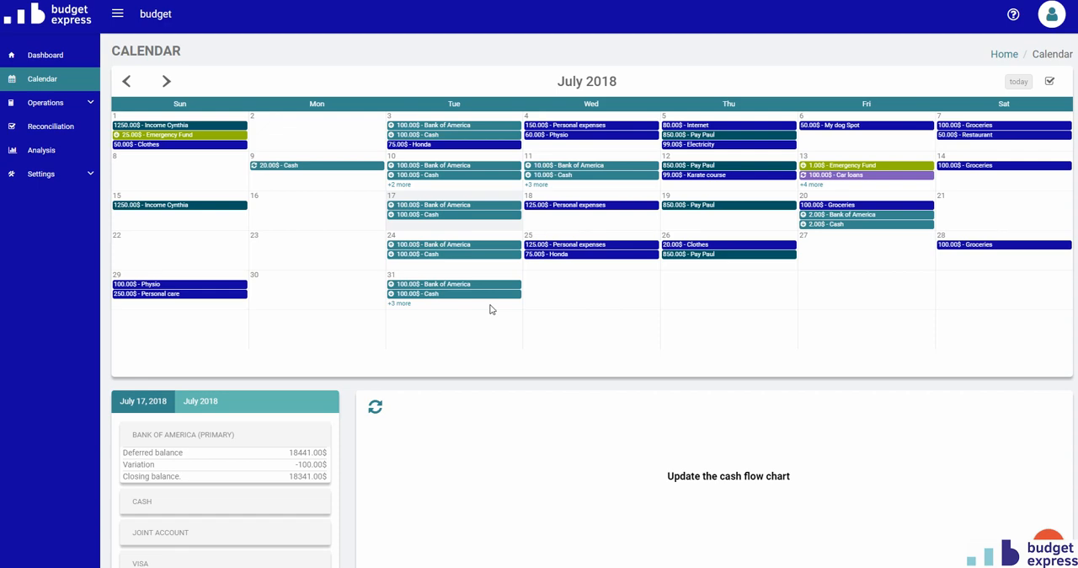
pyautogui.click(401, 303)
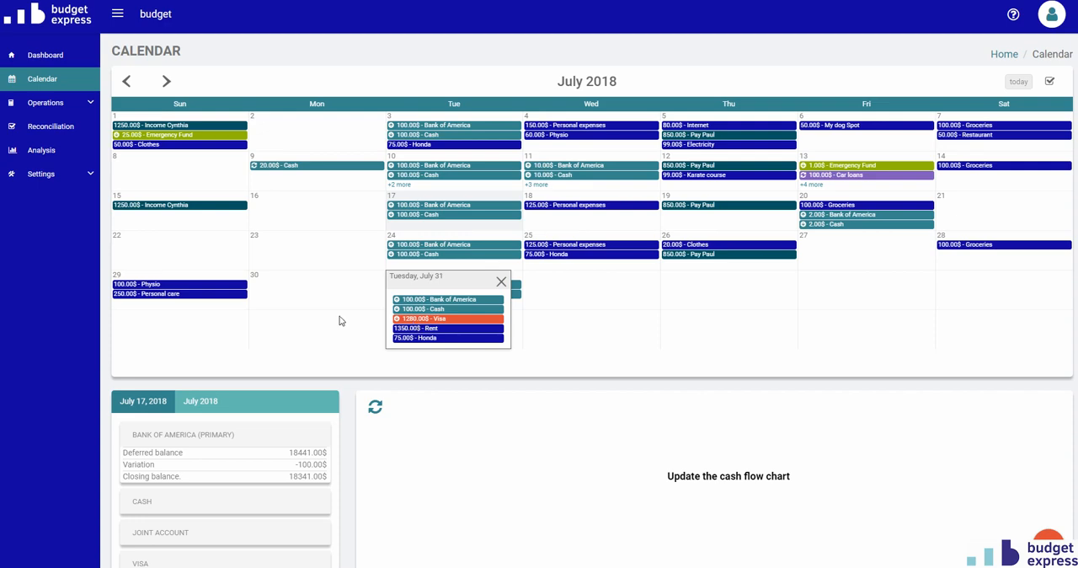
pyautogui.scroll(-2, 192, 437)
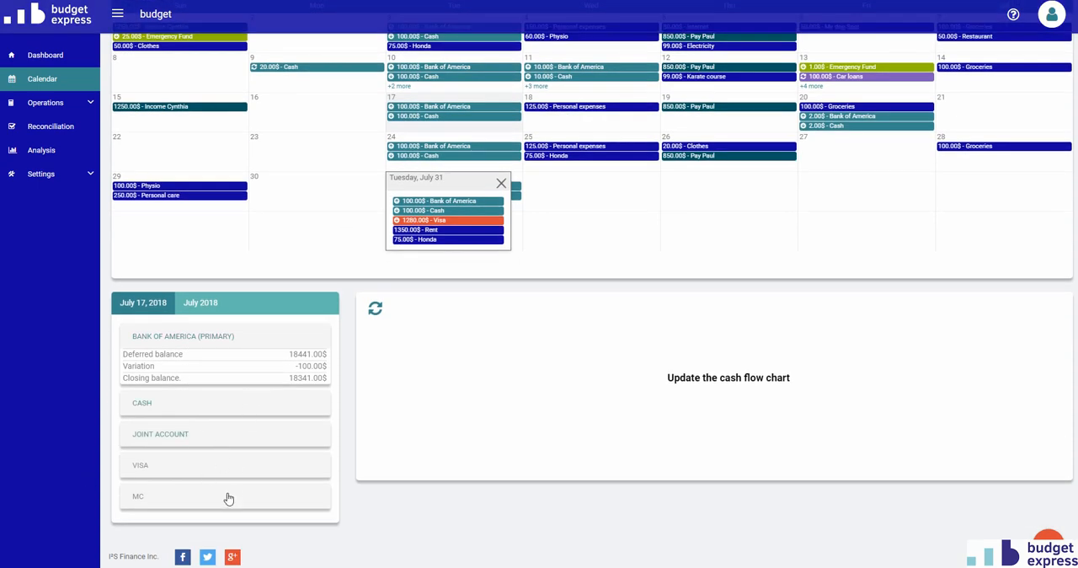
pyautogui.click(150, 468)
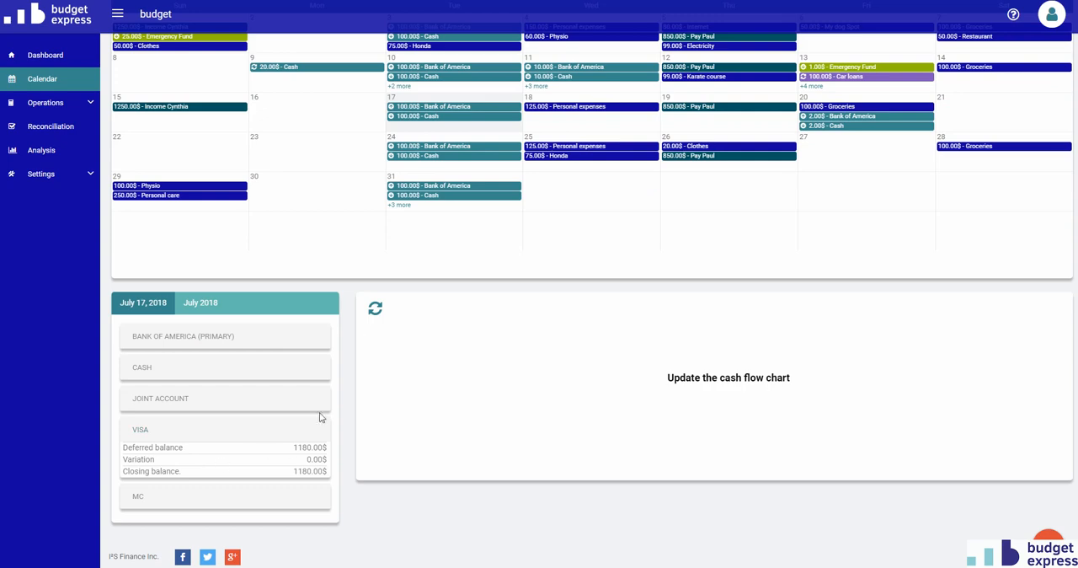
pyautogui.click(348, 206)
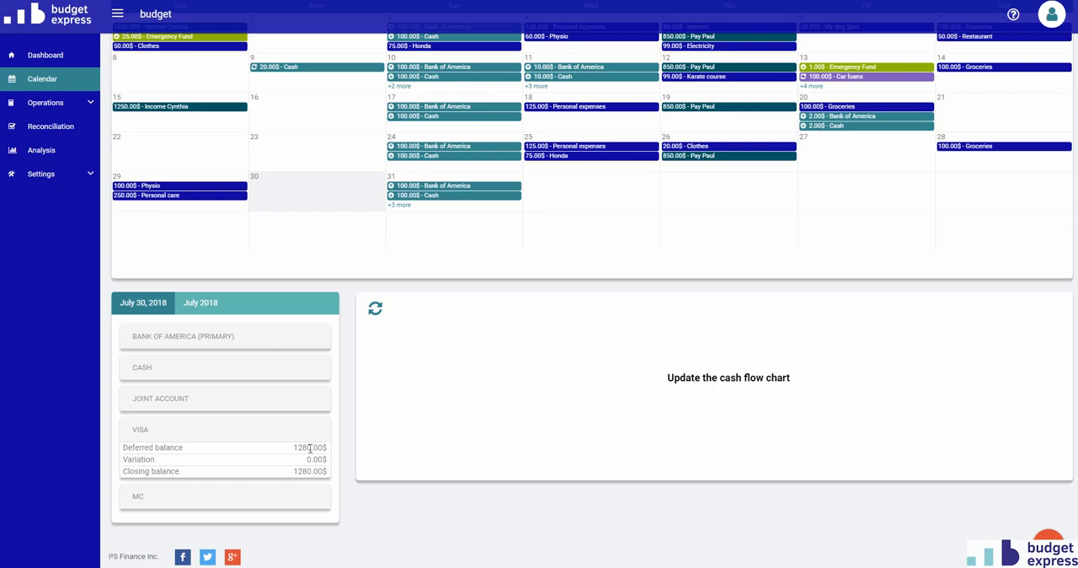
pyautogui.click(442, 211)
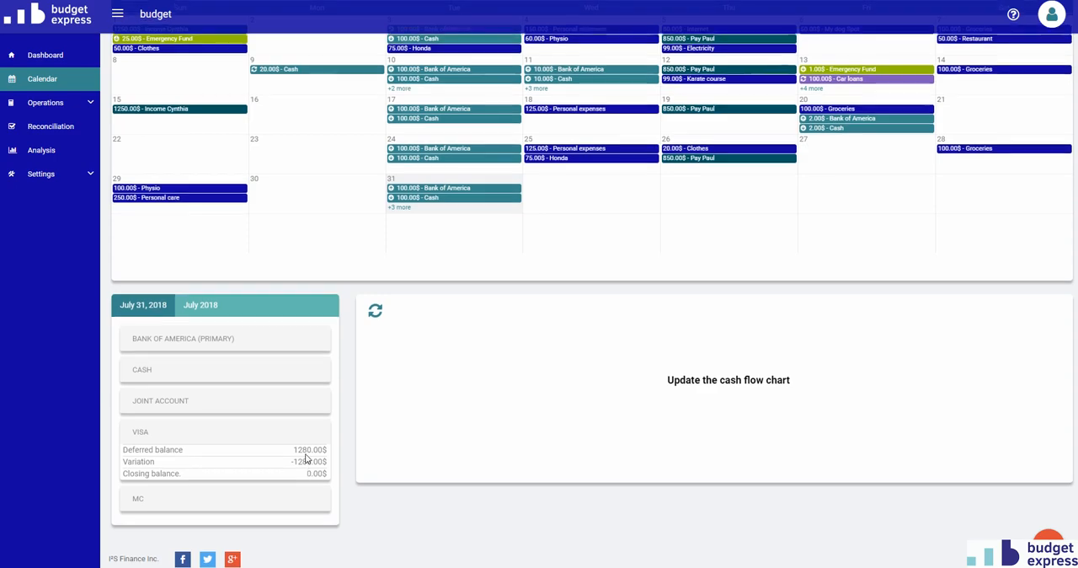
pyautogui.scroll(1, 307, 459)
pyautogui.scroll(-1, 307, 459)
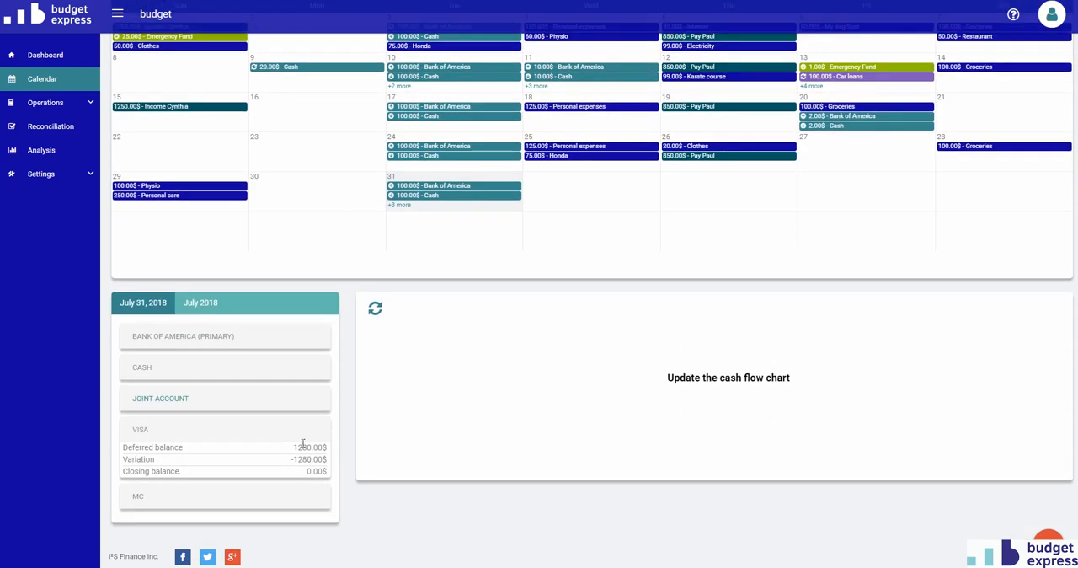
# - Add a one-time Clothes expense of $50 on 2018-07-23, paid by Visa, from the calendar
pyautogui.click(307, 165)
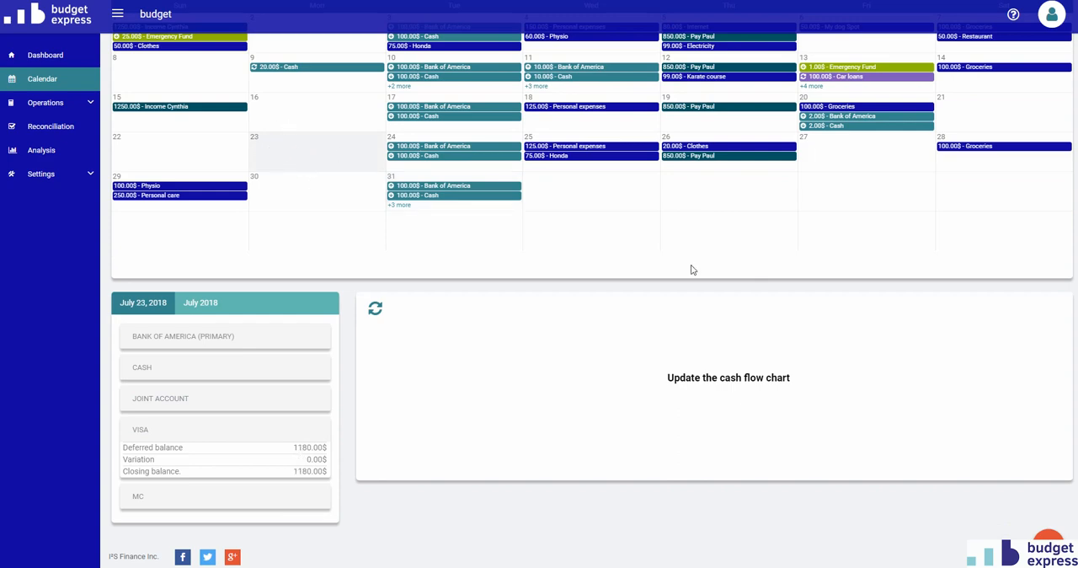
pyautogui.click(401, 205)
pyautogui.click(268, 159)
pyautogui.click(1049, 540)
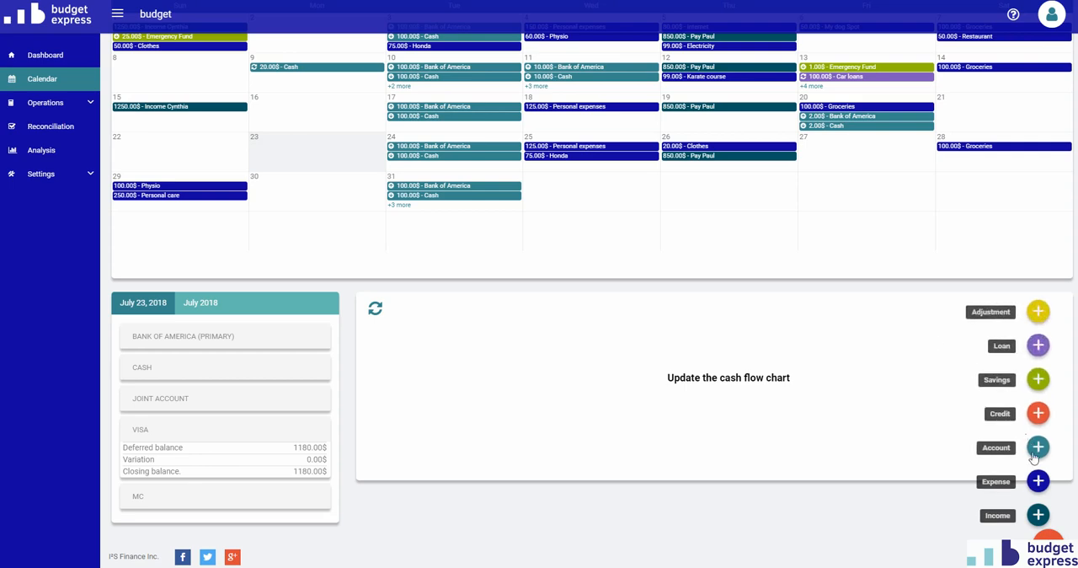
pyautogui.click(1043, 481)
pyautogui.click(487, 68)
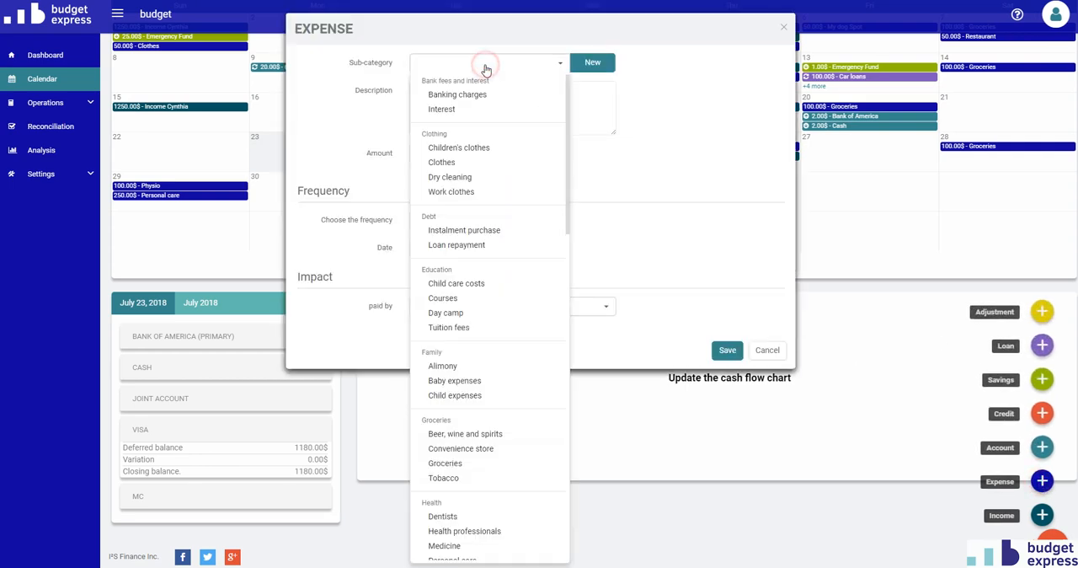
pyautogui.click(436, 164)
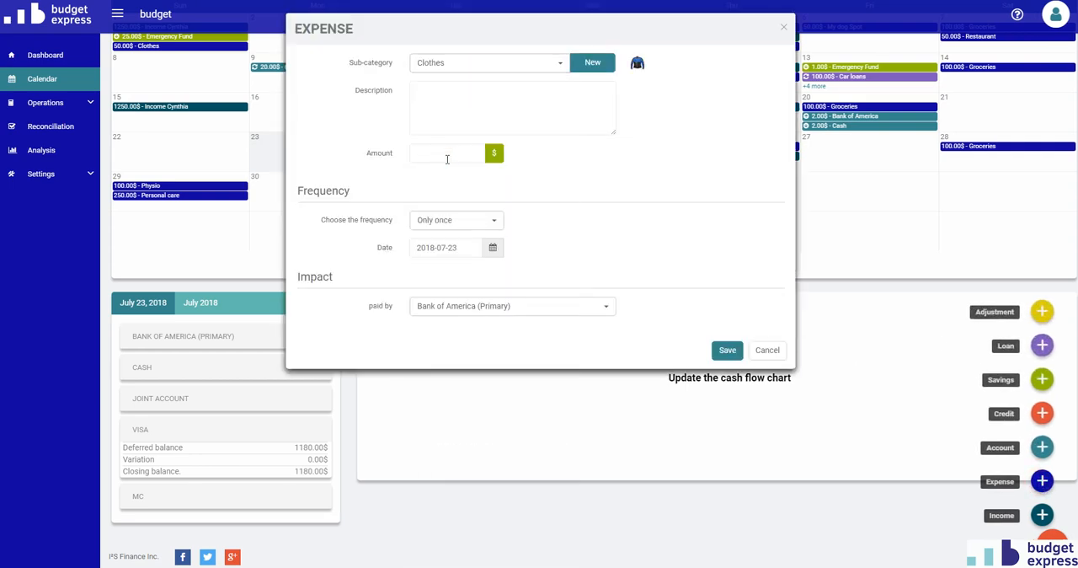
pyautogui.write('50')
pyautogui.click(464, 306)
pyautogui.click(438, 406)
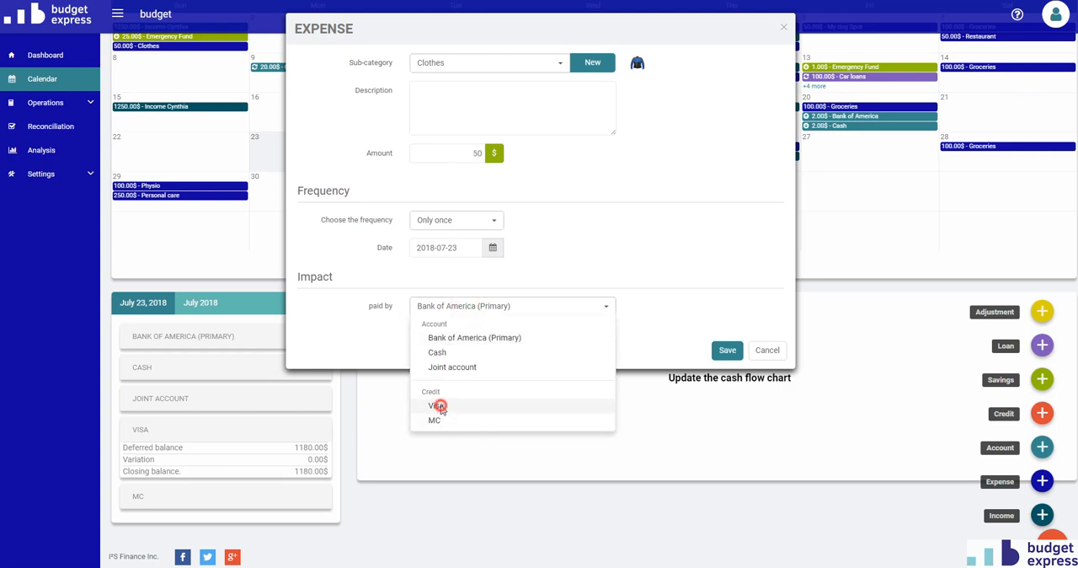
pyautogui.click(730, 356)
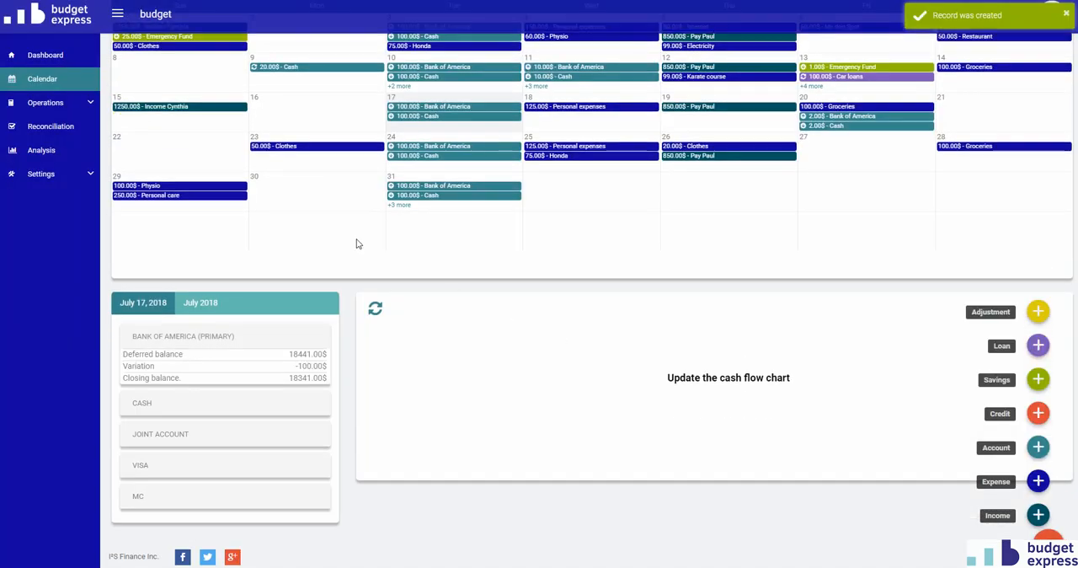
# - Check the July 31, 2018 operations in the calendar and the Visa balance for that day
pyautogui.click(399, 205)
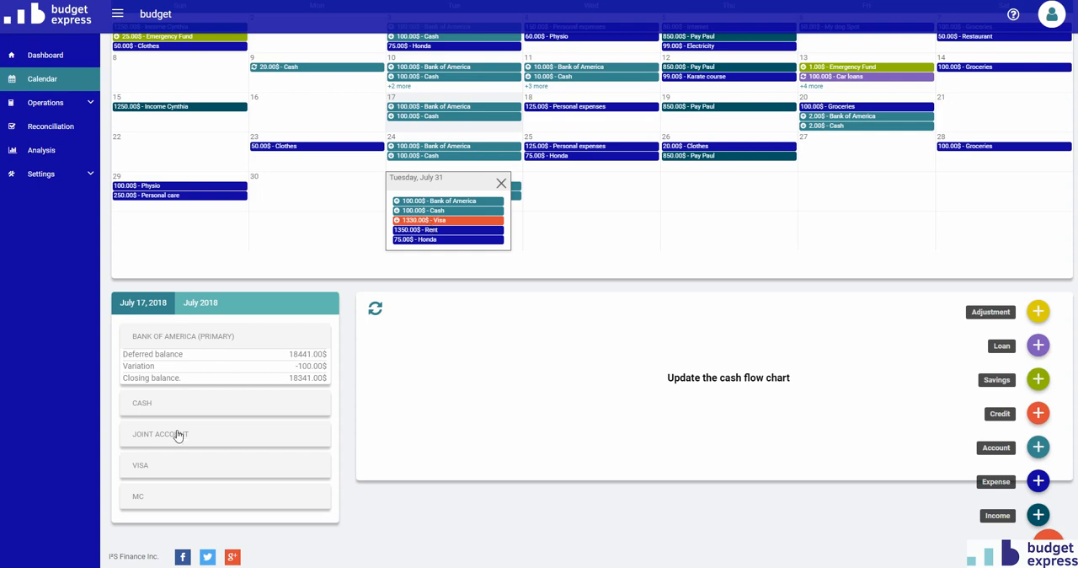
pyautogui.click(445, 185)
pyautogui.click(516, 222)
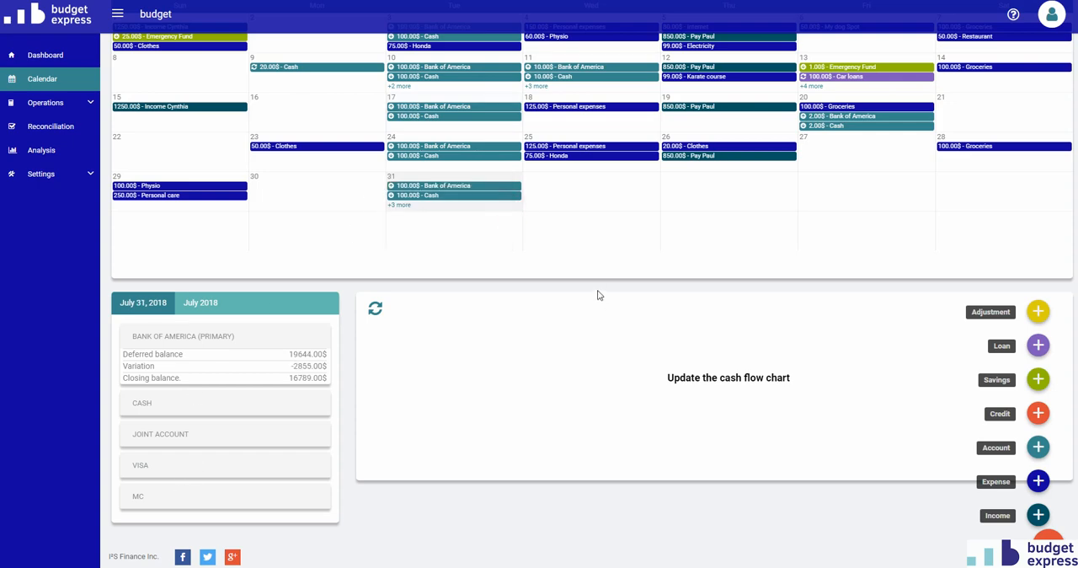
pyautogui.click(261, 465)
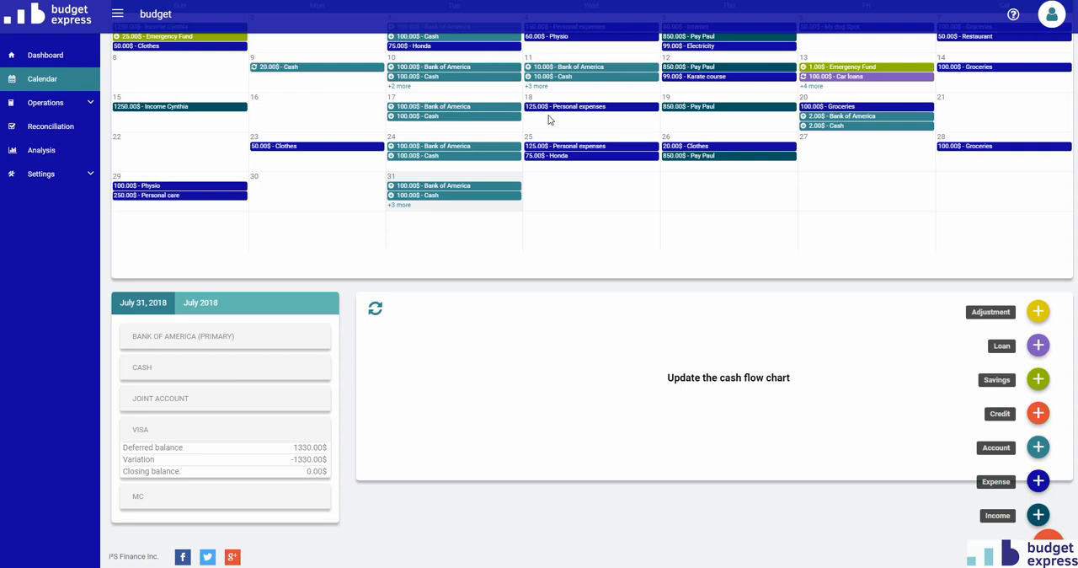
# - Open the MC card in the credit operations and start a new refund for it
pyautogui.click(50, 104)
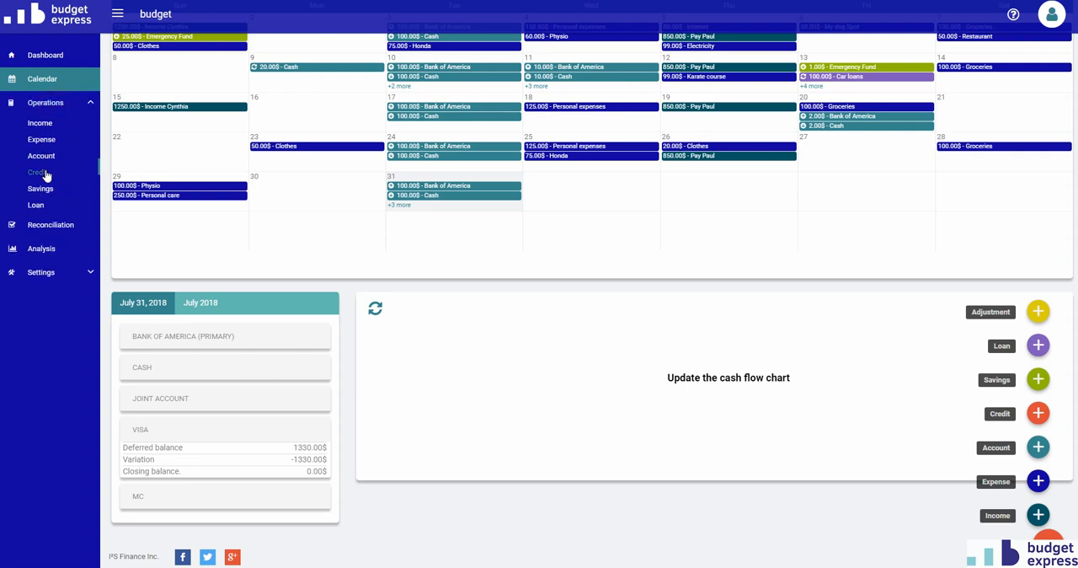
pyautogui.click(39, 173)
pyautogui.click(371, 180)
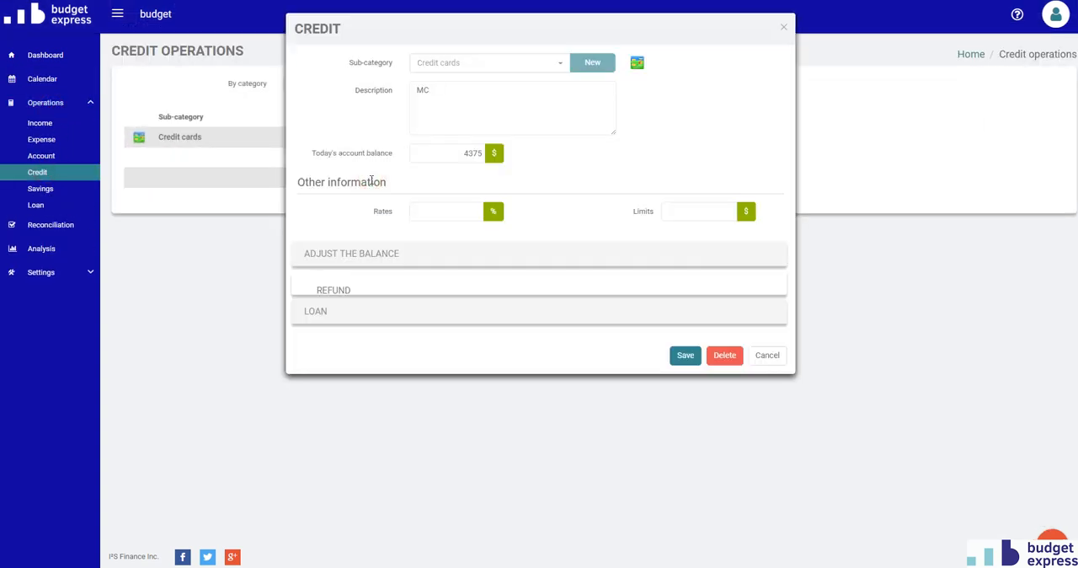
pyautogui.click(334, 283)
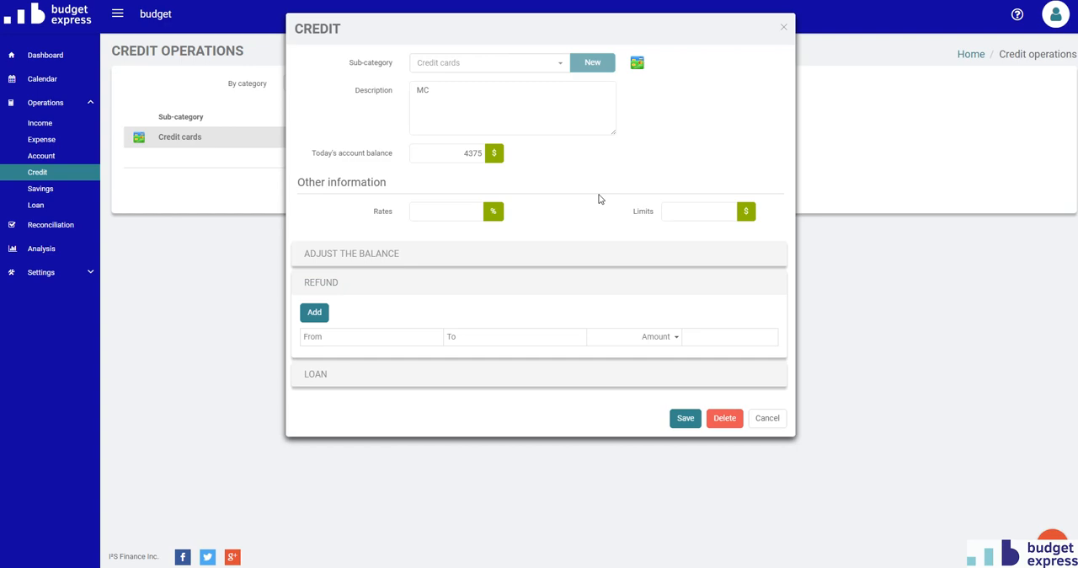
pyautogui.click(312, 316)
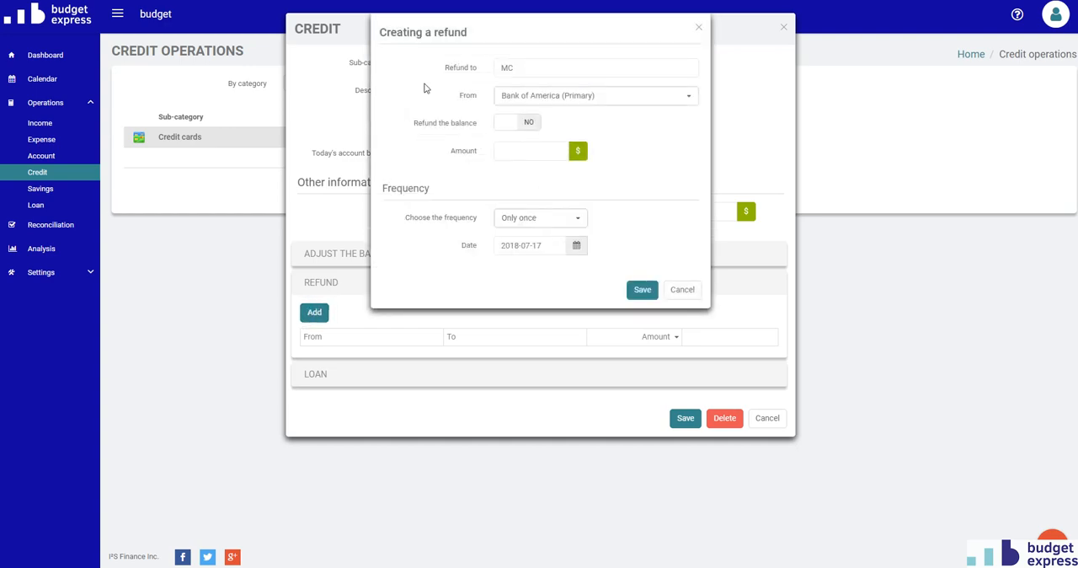
# - Set the MC refund to $0 every month starting 2018-07-01, save it and close the credit record
pyautogui.click(513, 221)
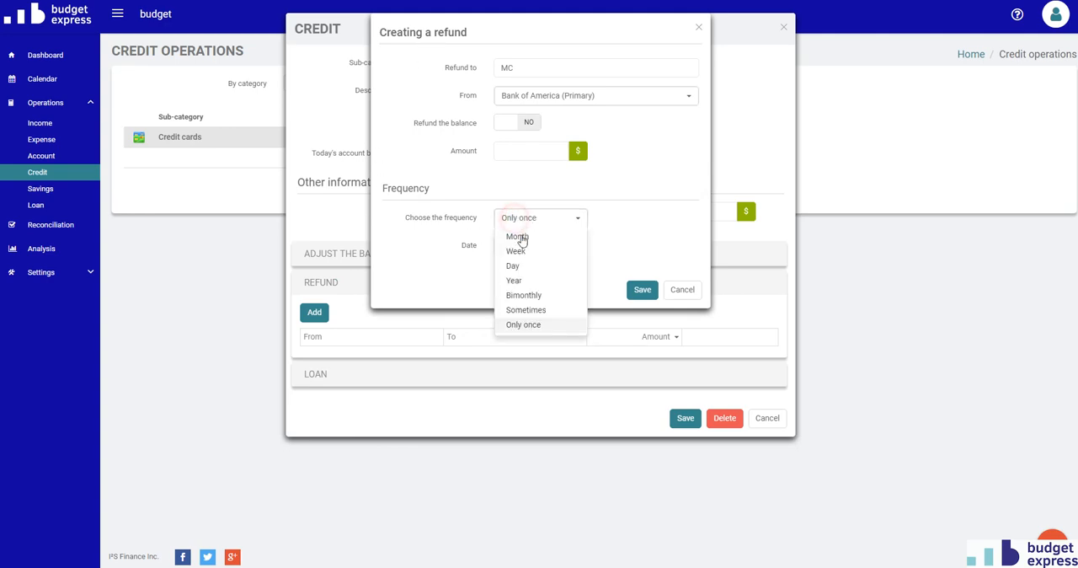
pyautogui.click(521, 237)
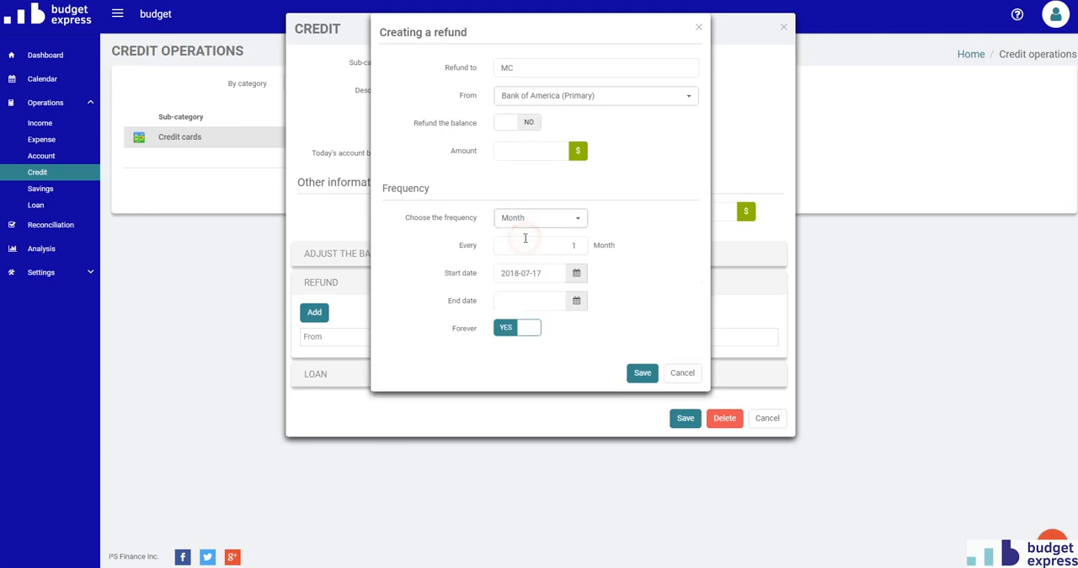
pyautogui.click(546, 150)
pyautogui.click(578, 193)
pyautogui.click(532, 276)
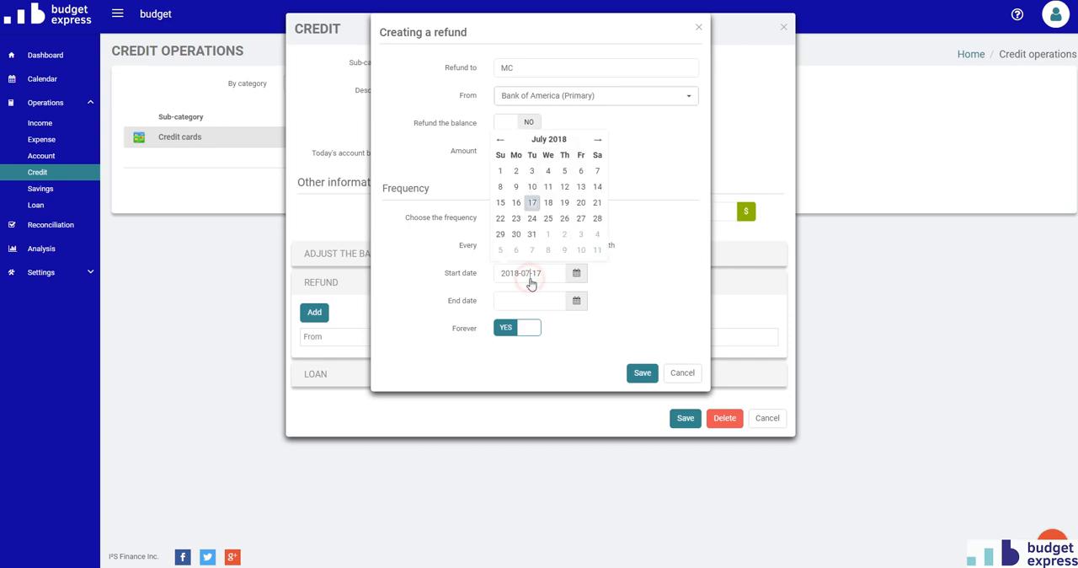
pyautogui.click(501, 171)
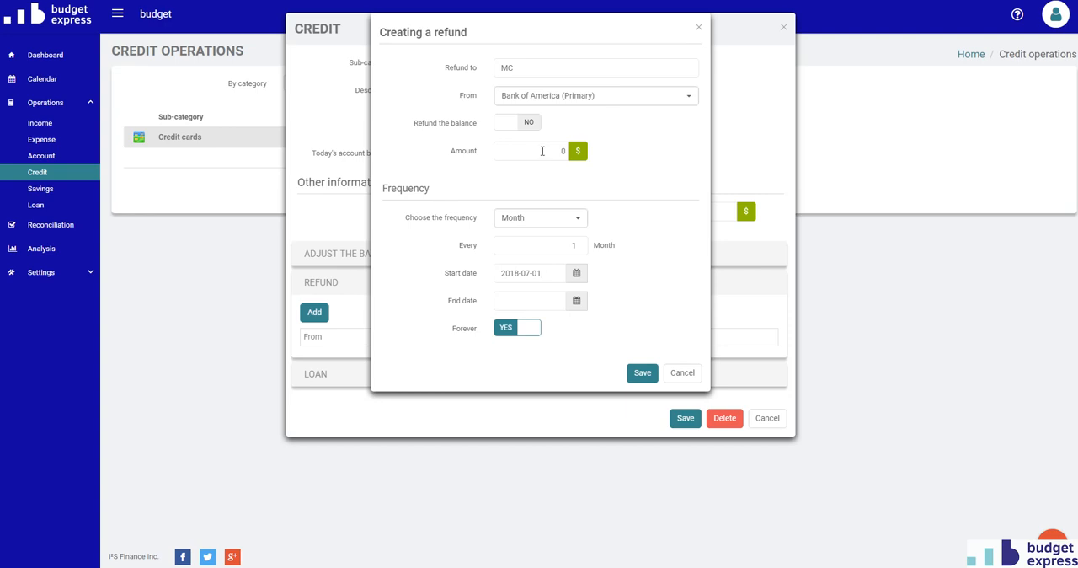
pyautogui.click(645, 375)
pyautogui.click(767, 420)
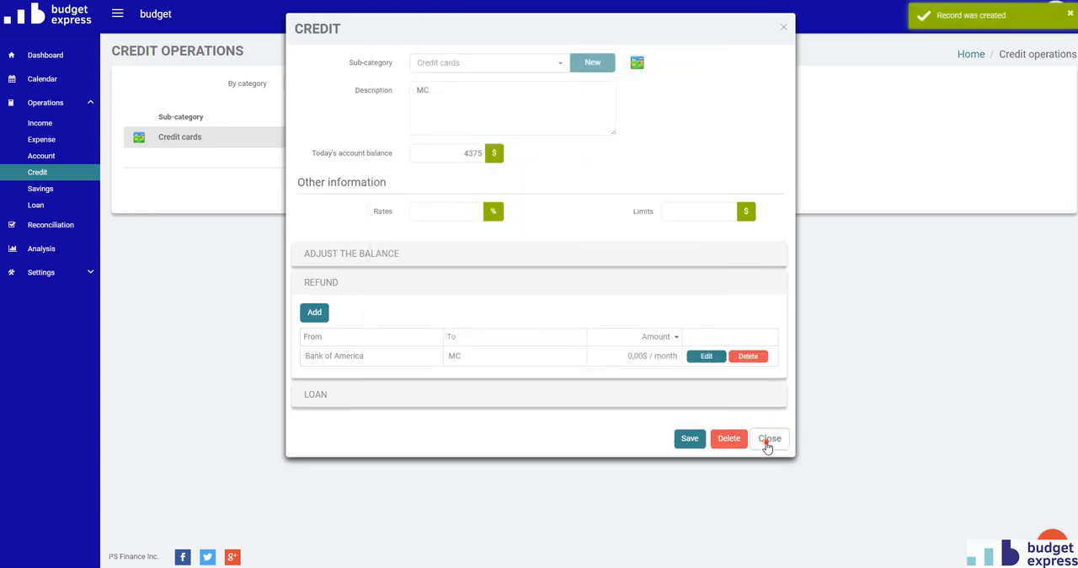
# - Set the planned amount of the July 1, 2018 MC refund to $150 in the calendar and save it
pyautogui.click(41, 77)
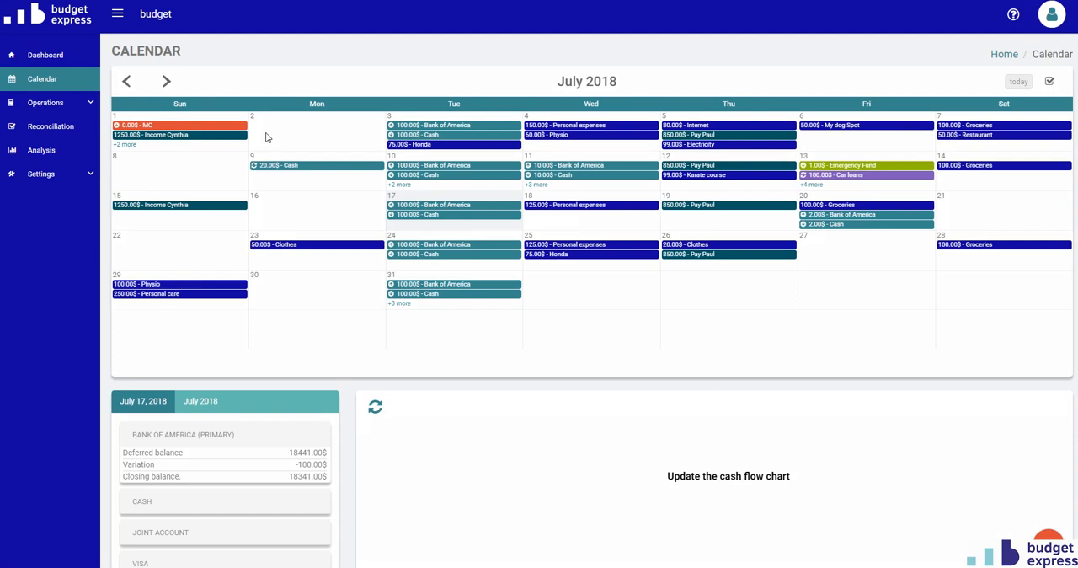
pyautogui.click(147, 128)
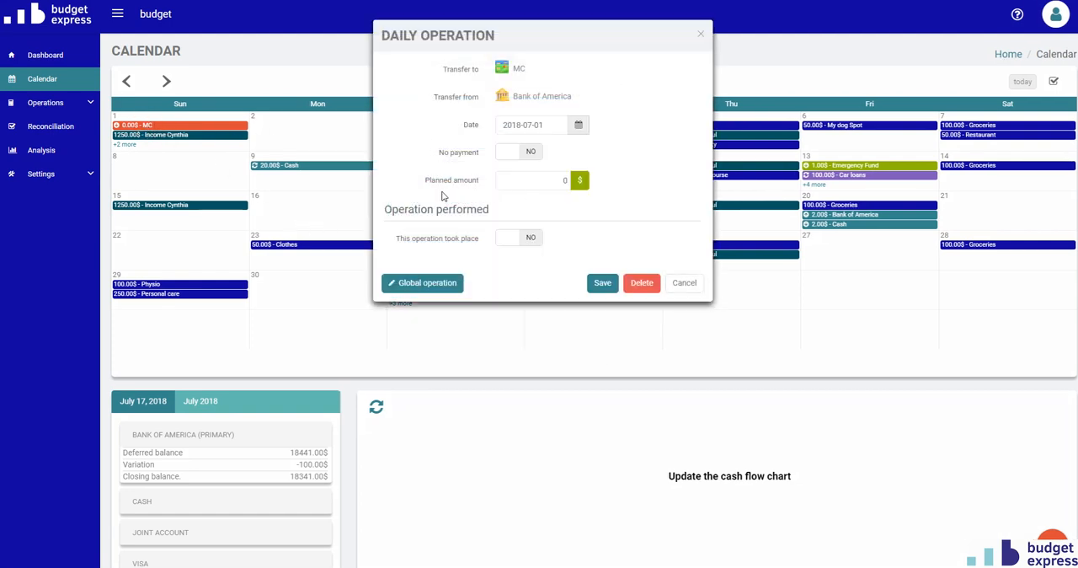
pyautogui.moveTo(513, 180); pyautogui.dragTo(568, 179)
pyautogui.click(603, 283)
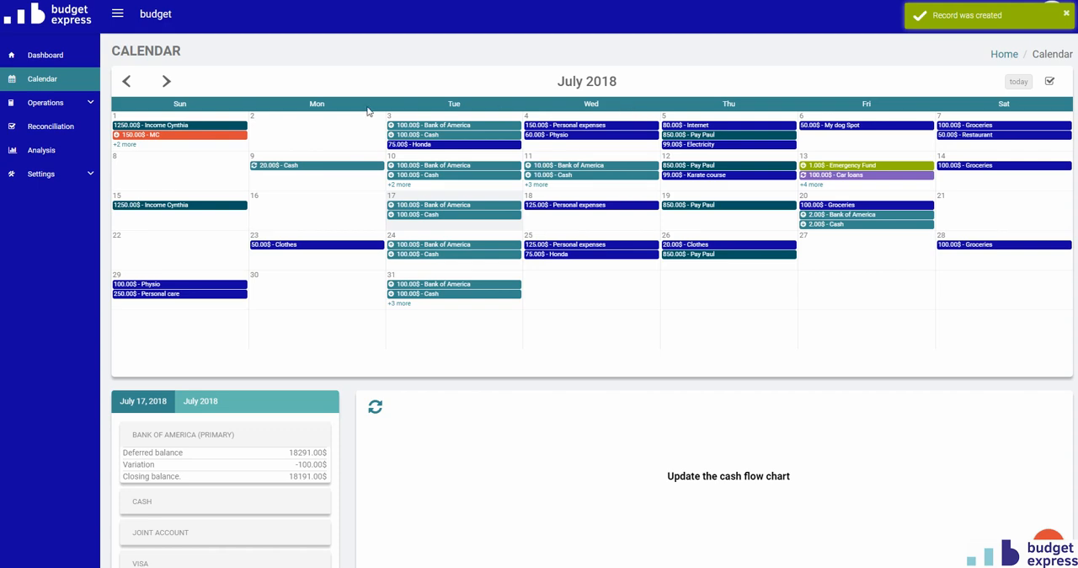
# - Set the planned amount of the August 1, 2018 MC refund to $100, save it and check that day's full operations list
pyautogui.click(166, 81)
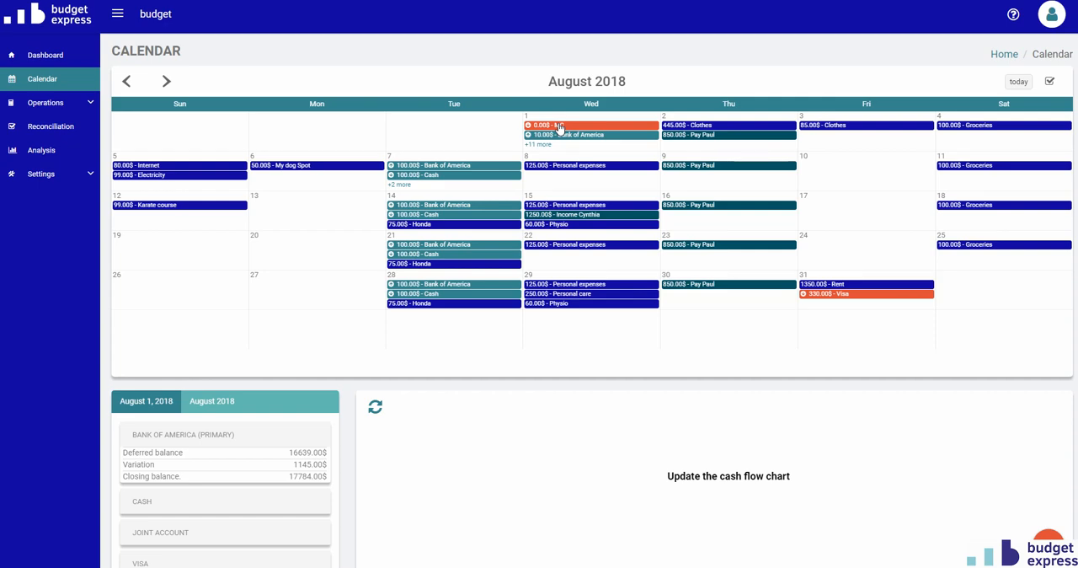
pyautogui.click(560, 128)
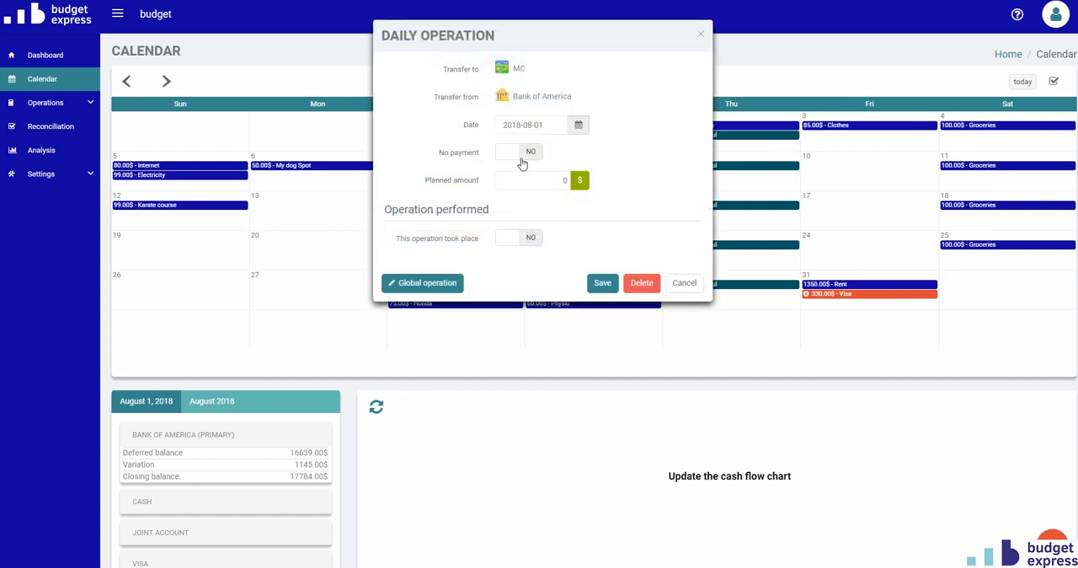
pyautogui.click(517, 174)
pyautogui.write('100')
pyautogui.click(609, 211)
pyautogui.click(602, 284)
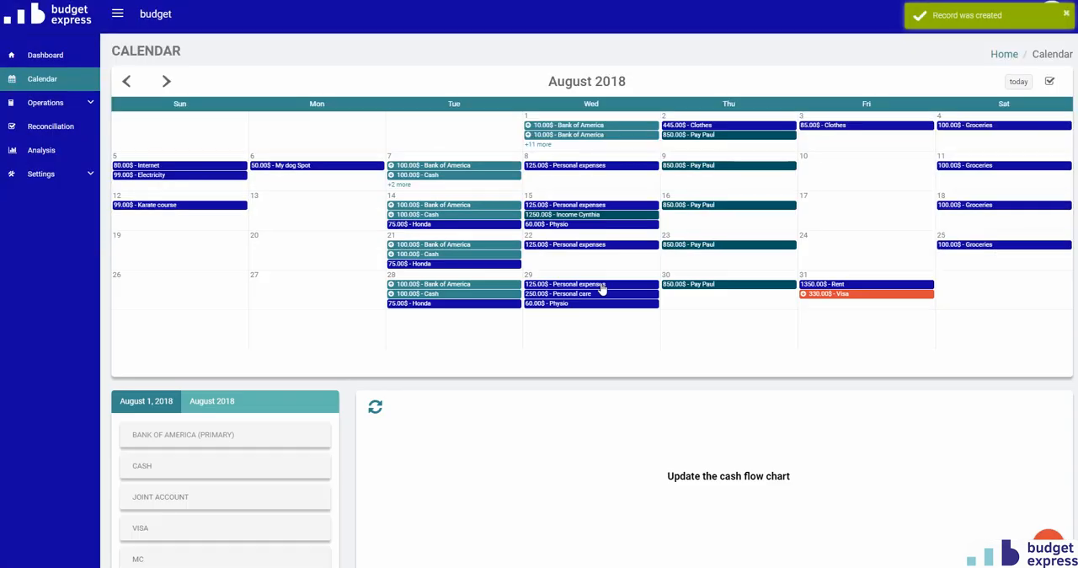
pyautogui.click(544, 150)
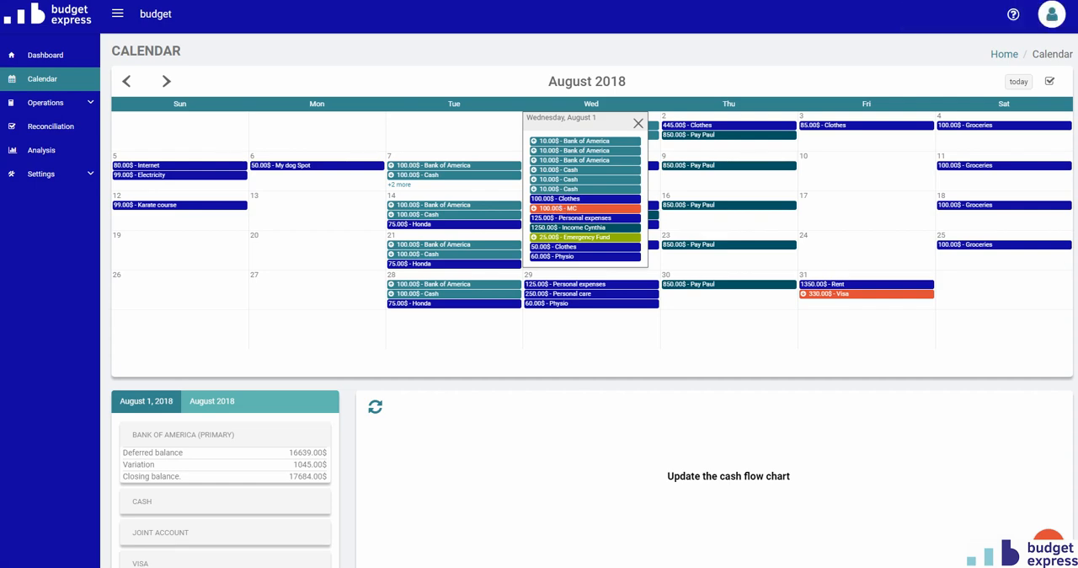
pyautogui.click(801, 153)
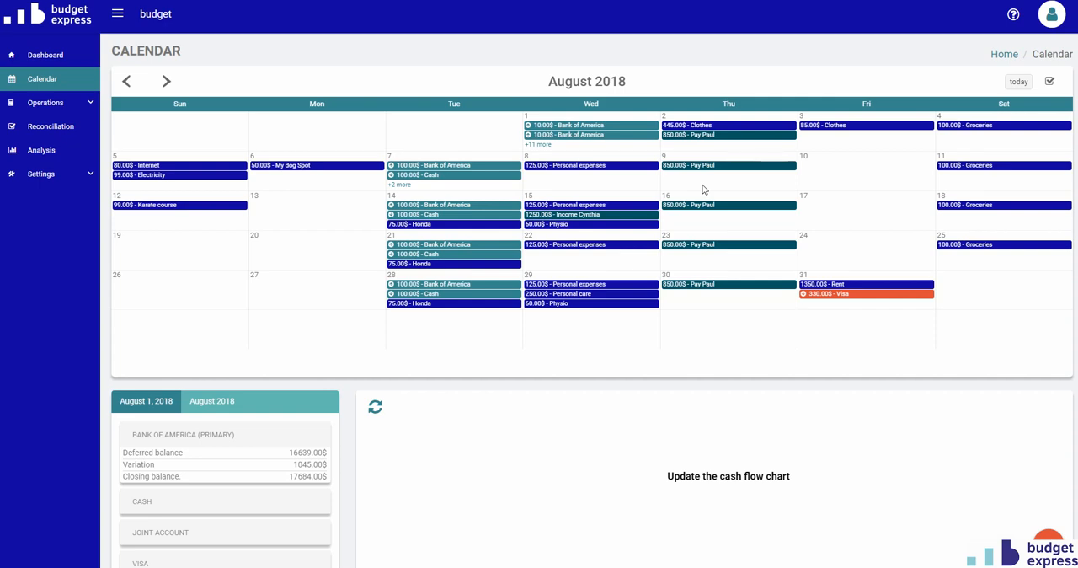
# - Start a new credit refund for the MC card on July 30, 2018 from the calendar
pyautogui.click(126, 82)
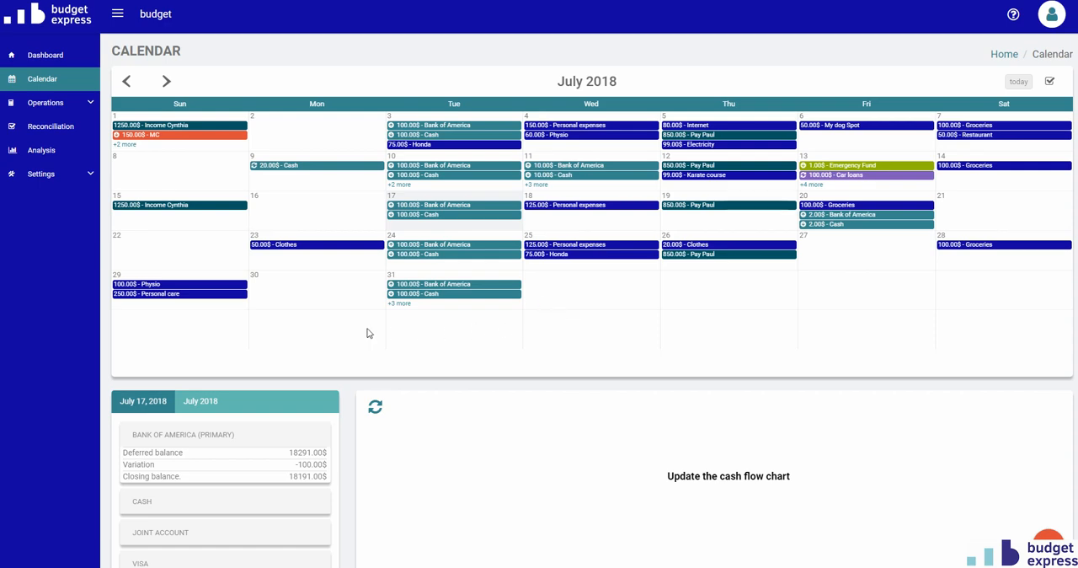
pyautogui.click(301, 290)
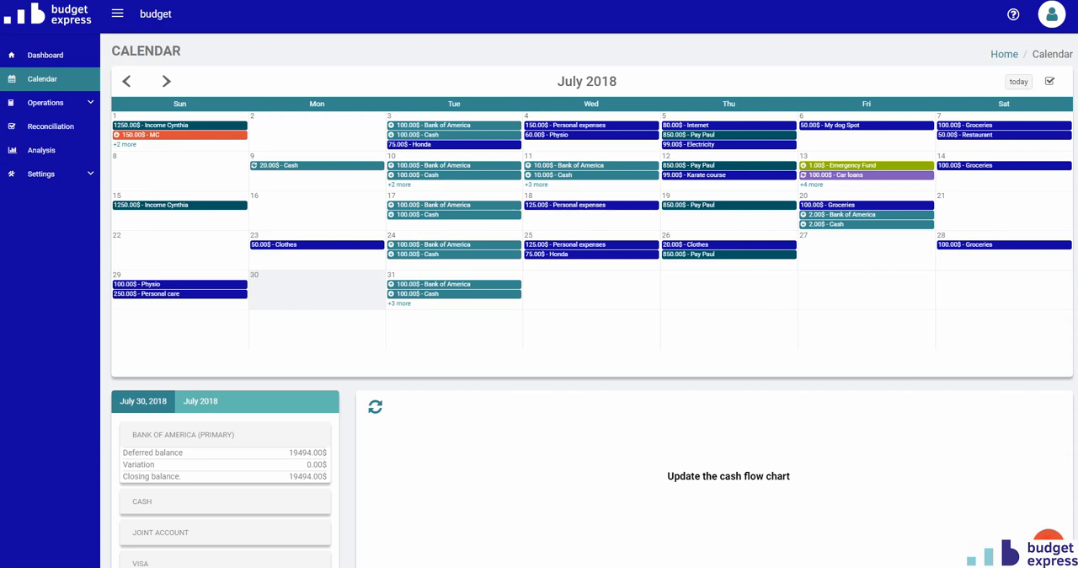
pyautogui.click(1049, 545)
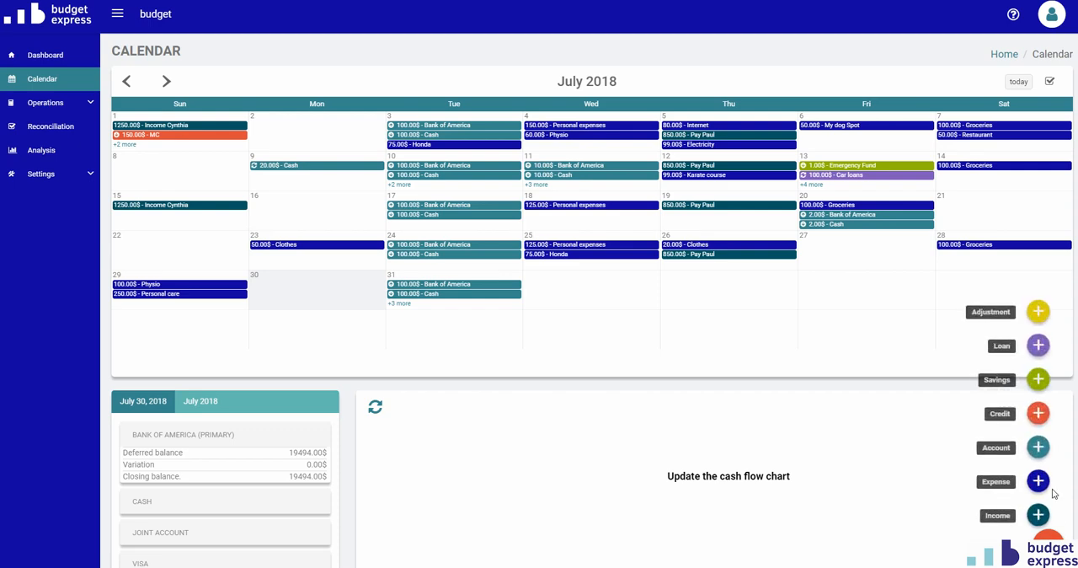
pyautogui.click(1038, 413)
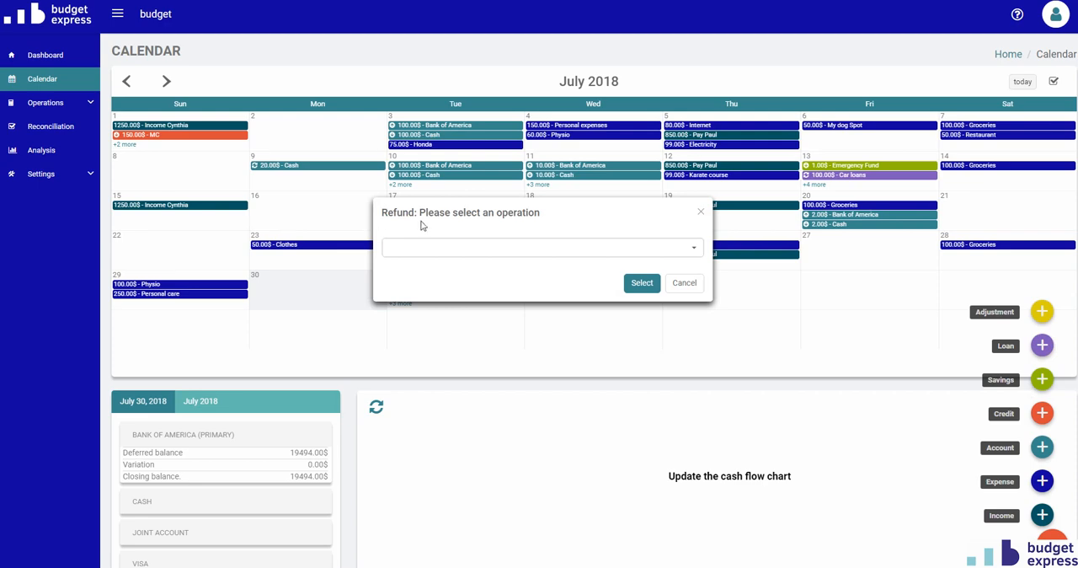
pyautogui.click(449, 246)
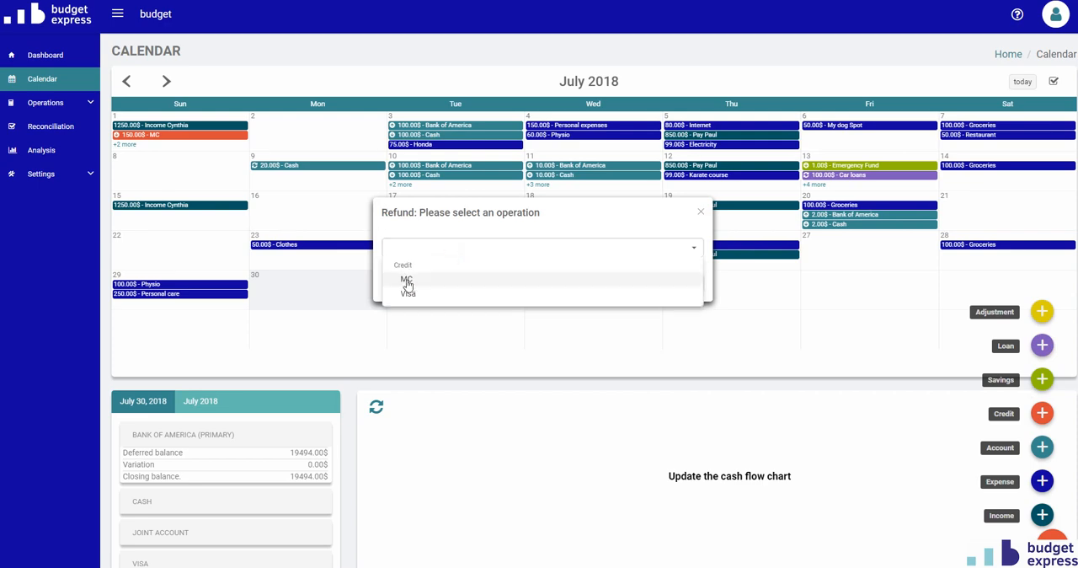
pyautogui.click(407, 280)
pyautogui.click(633, 286)
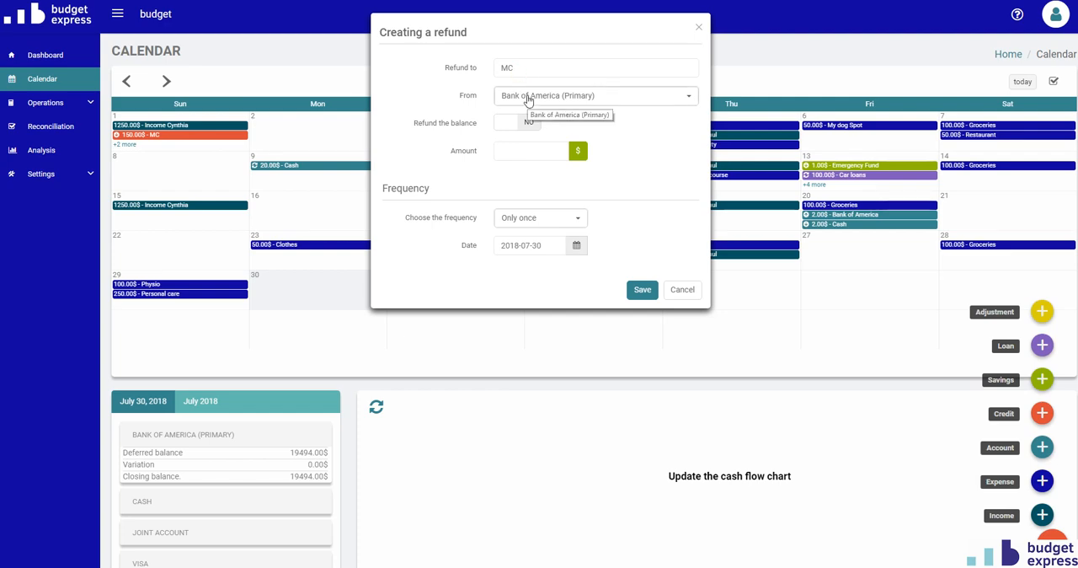
# - Set the MC refund amount to 250,50 and save it as a one-time refund from Bank of America
pyautogui.click(499, 150)
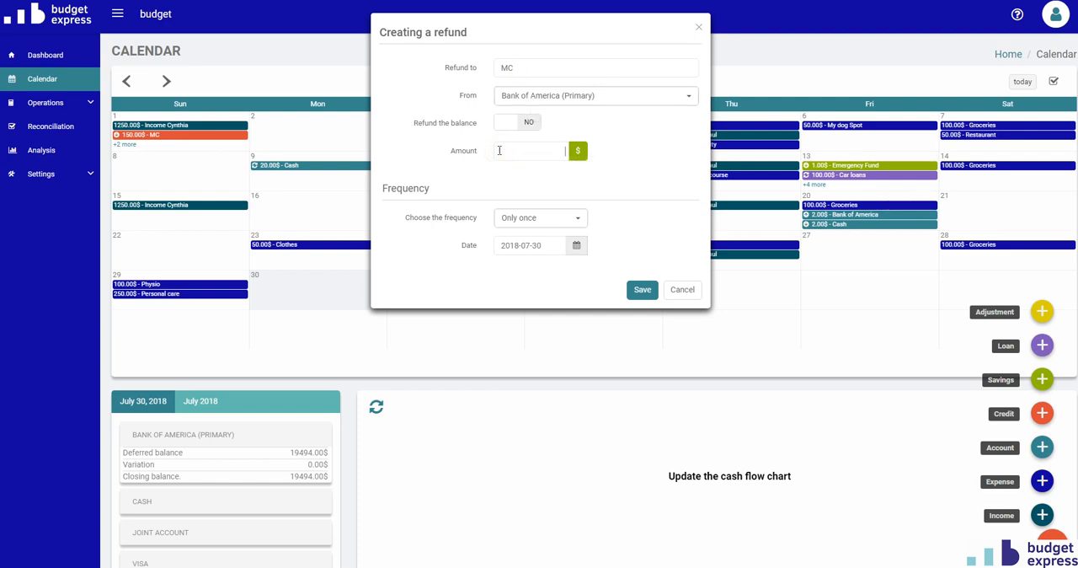
pyautogui.write('250.50')
pyautogui.press('BackSpace')
pyautogui.press('BackSpace')
pyautogui.press('BackSpace')
pyautogui.write(',50')
pyautogui.click(640, 294)
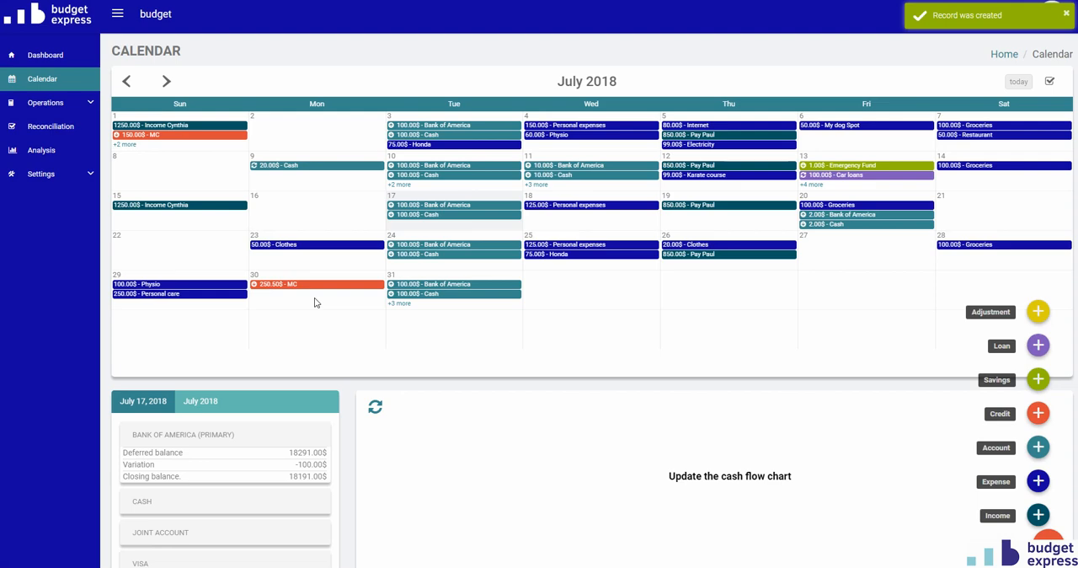
# - Add a one-time MC refund of $89 from Bank of America on 2018-08-30 in the calendar
pyautogui.click(166, 81)
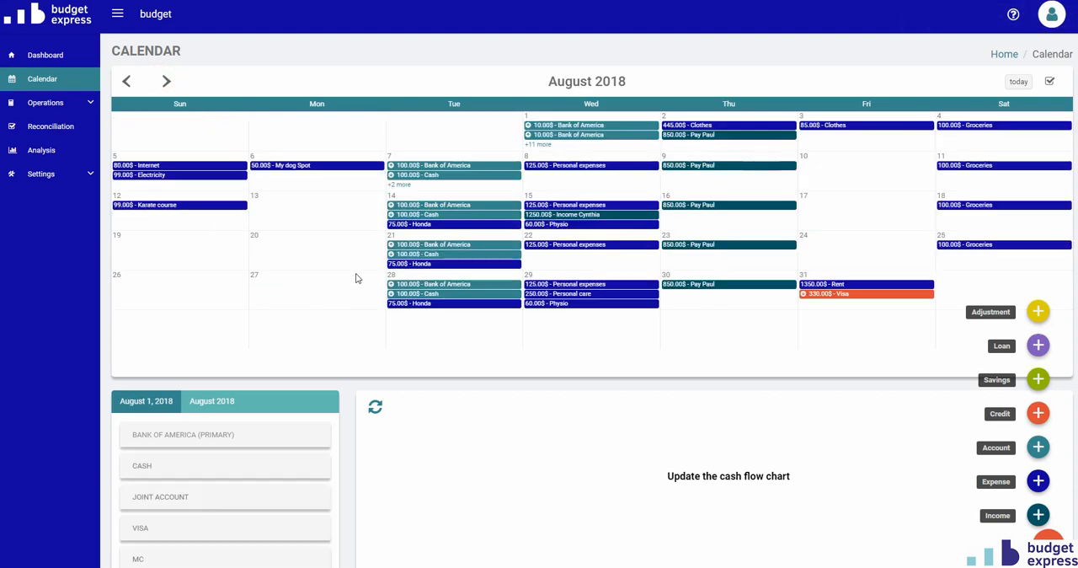
pyautogui.click(742, 300)
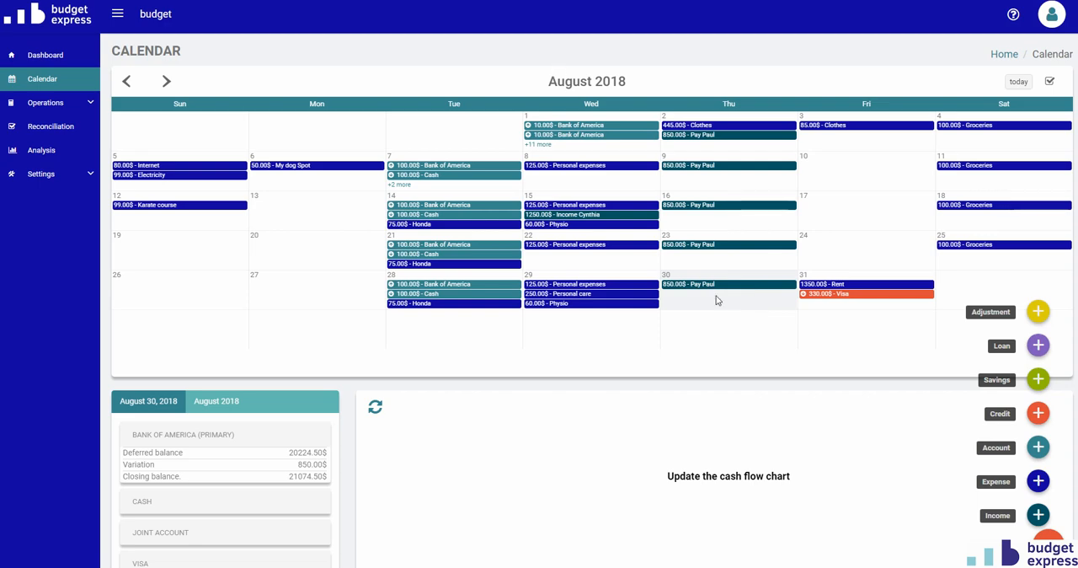
pyautogui.click(1039, 415)
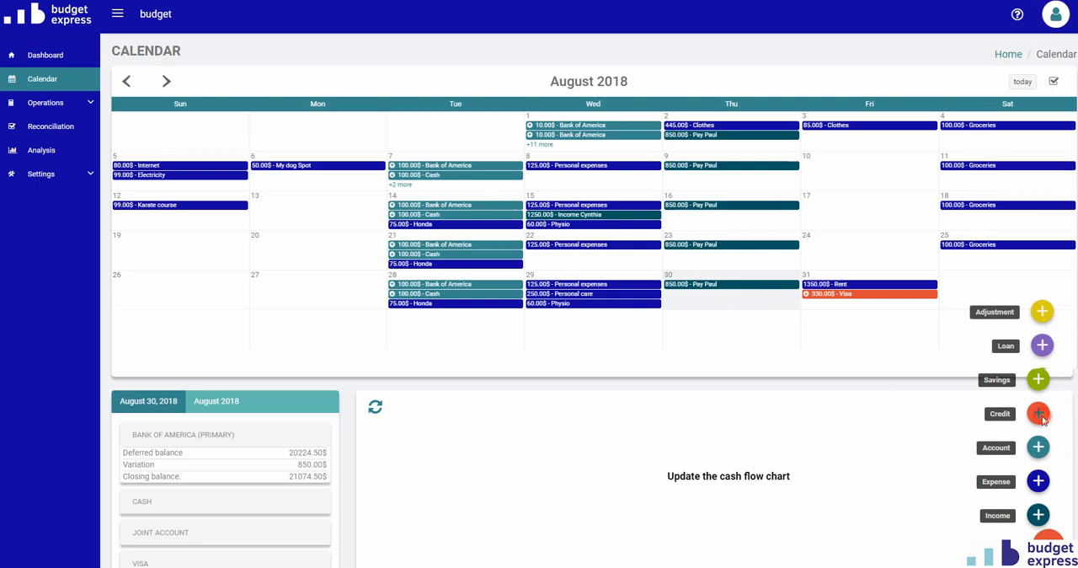
pyautogui.click(638, 246)
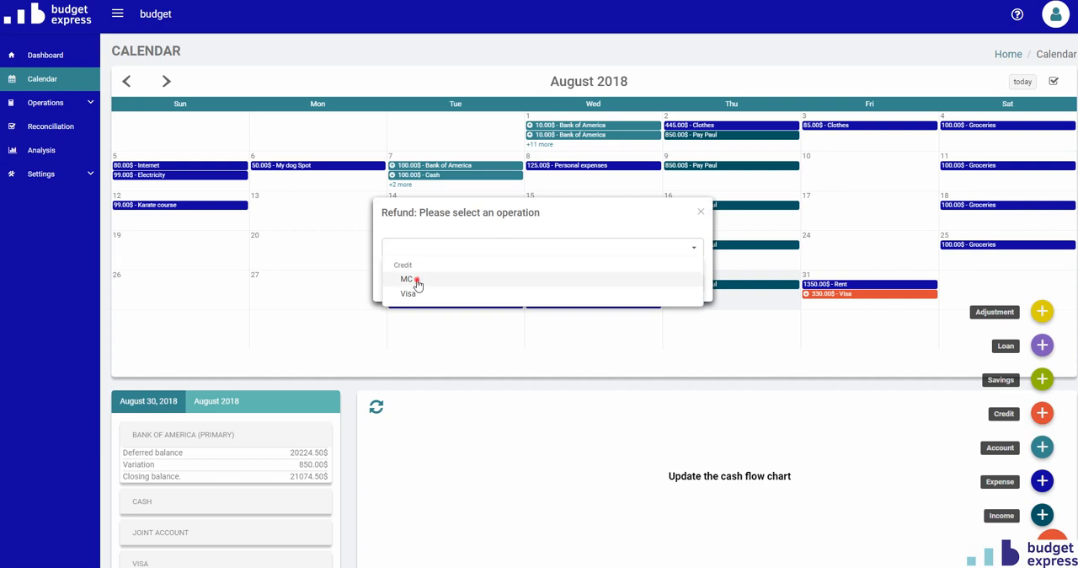
pyautogui.click(416, 283)
pyautogui.click(641, 284)
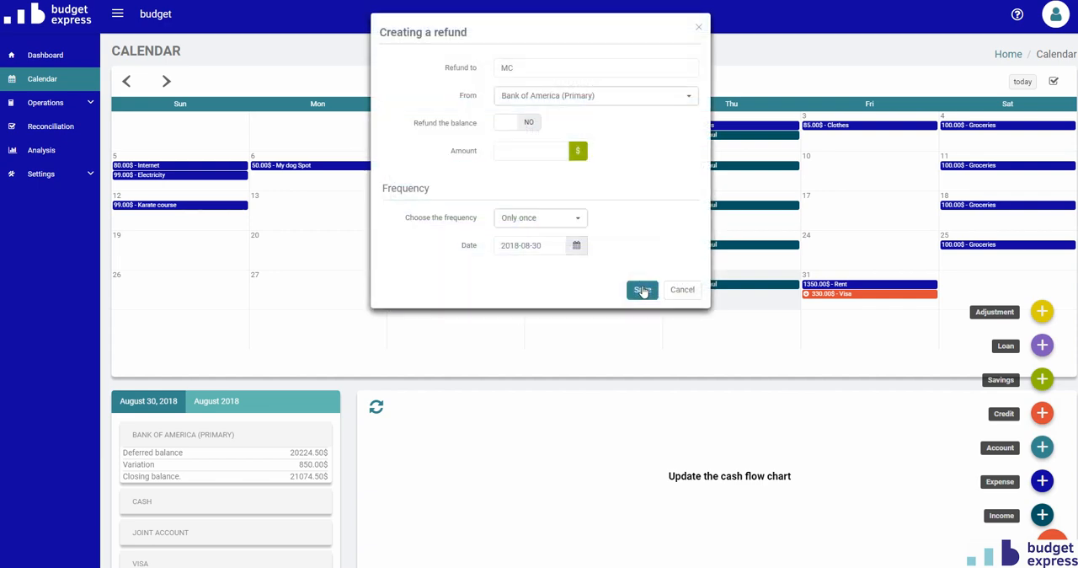
pyautogui.click(533, 153)
pyautogui.write('89')
pyautogui.click(643, 290)
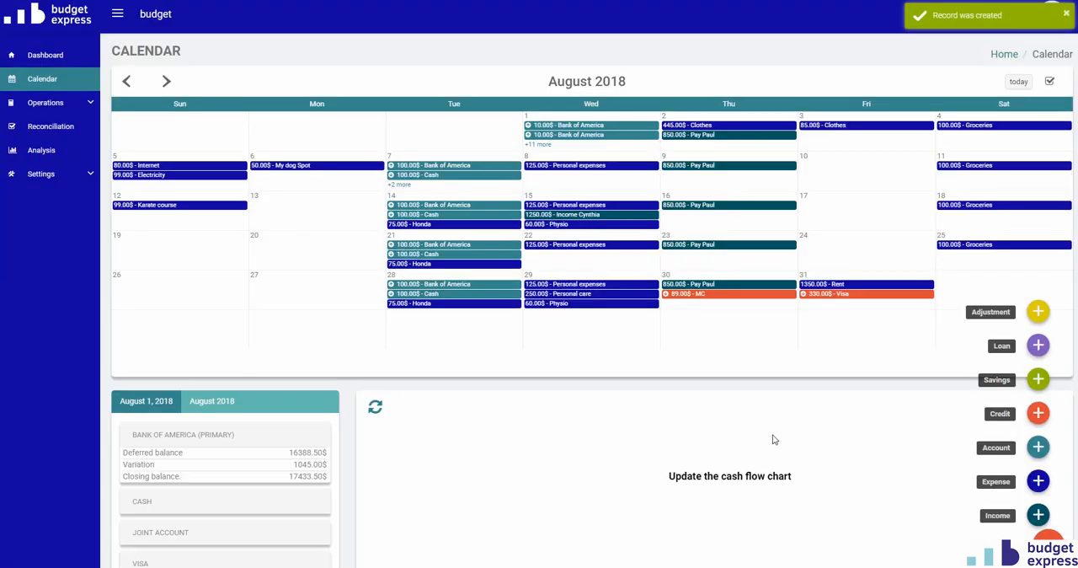